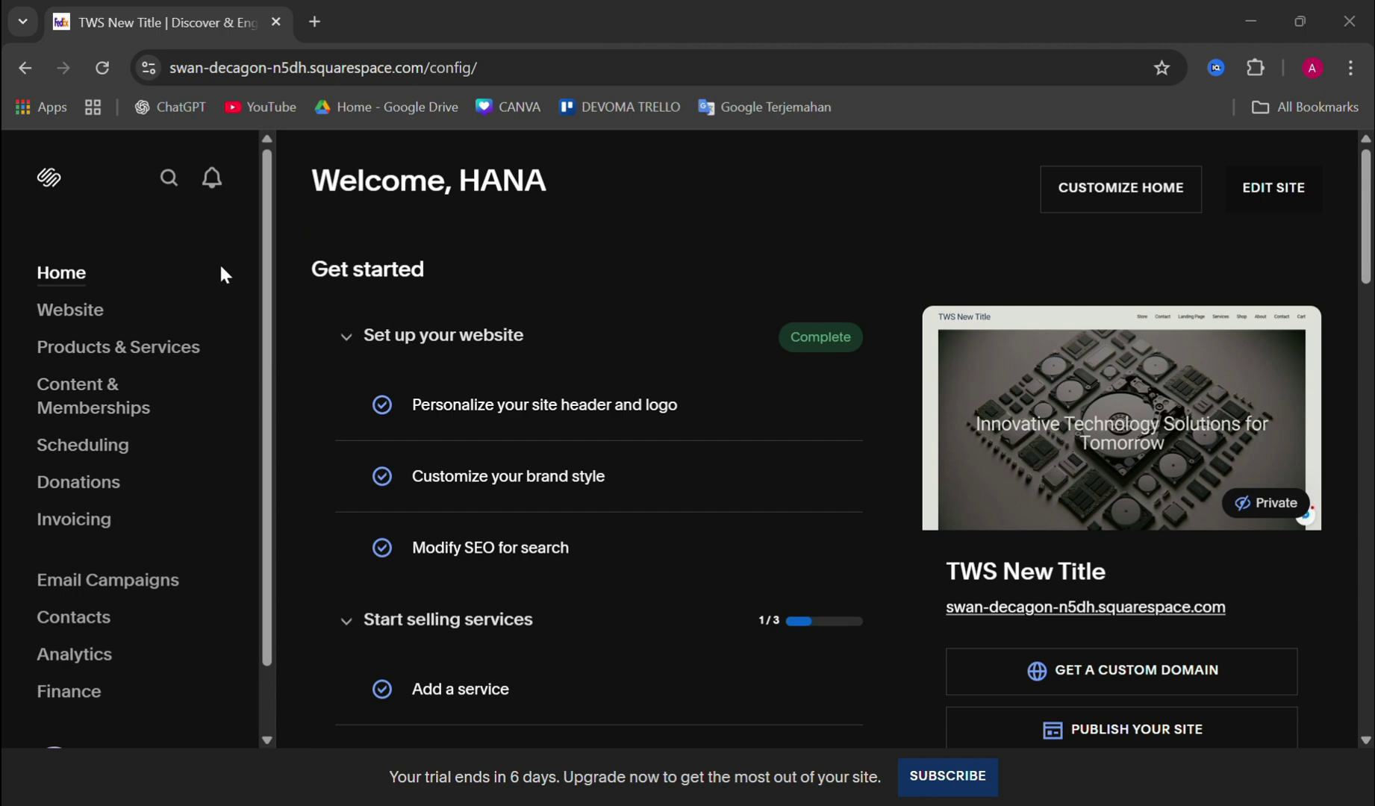
- Open the About page from the website's page list and start editing it
click(98, 309)
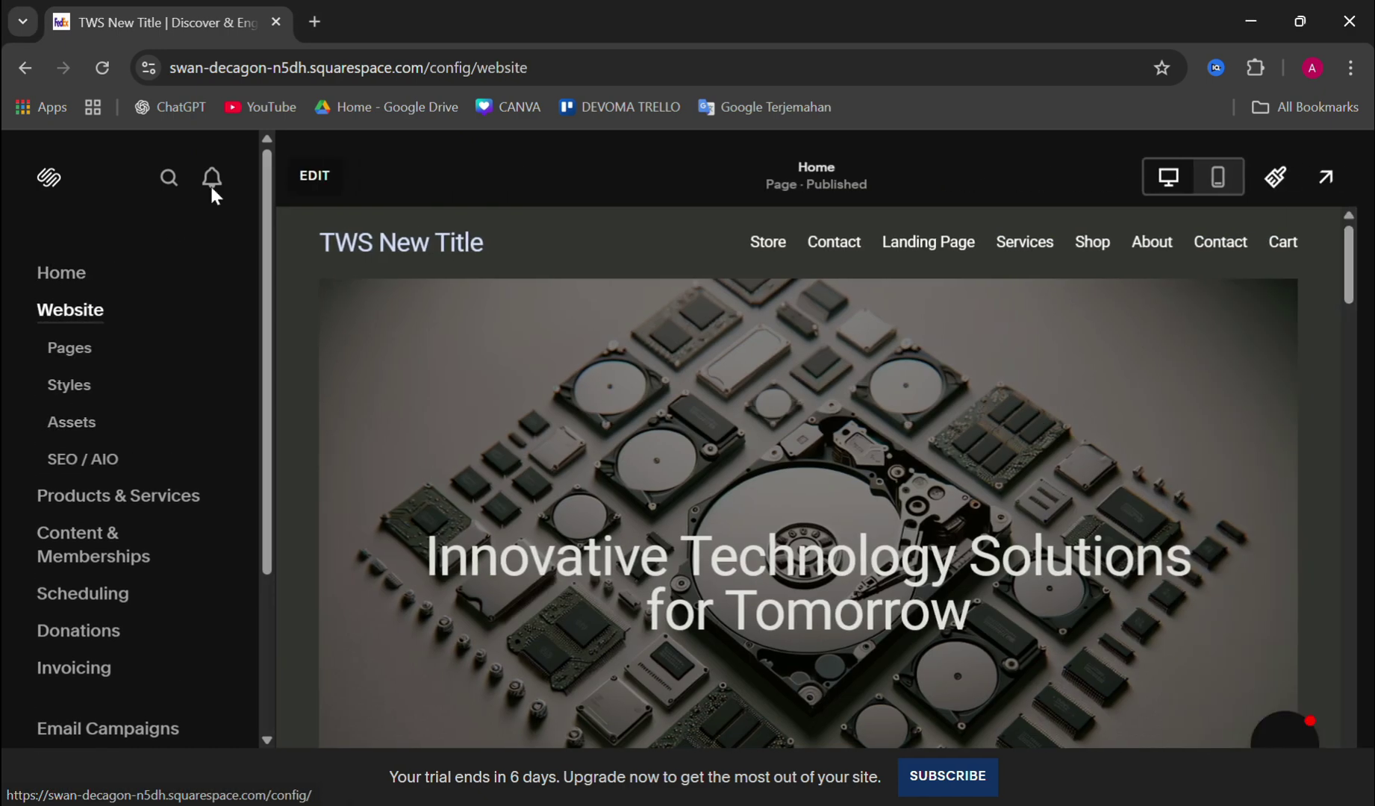
scroll(440, 491, down, 3)
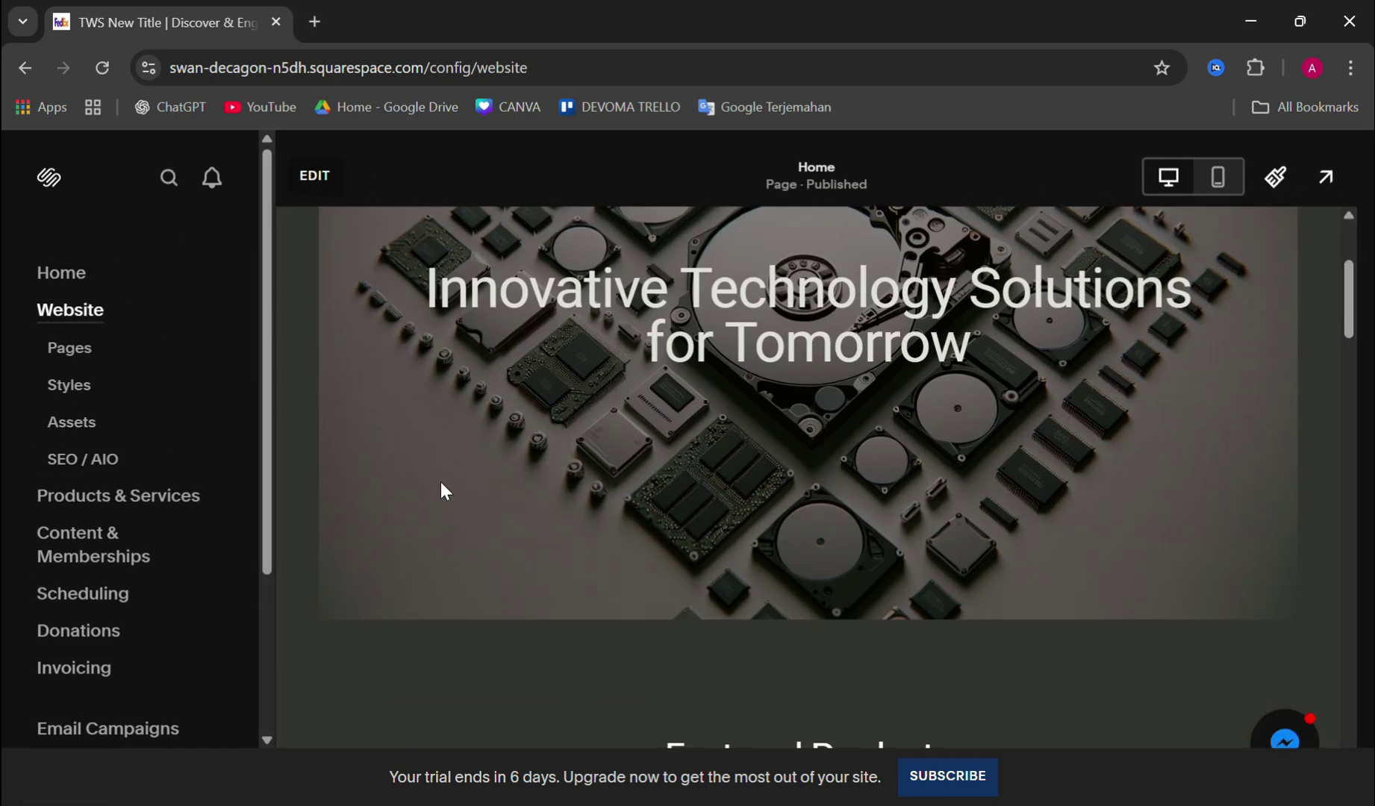
scroll(440, 489, up, 3)
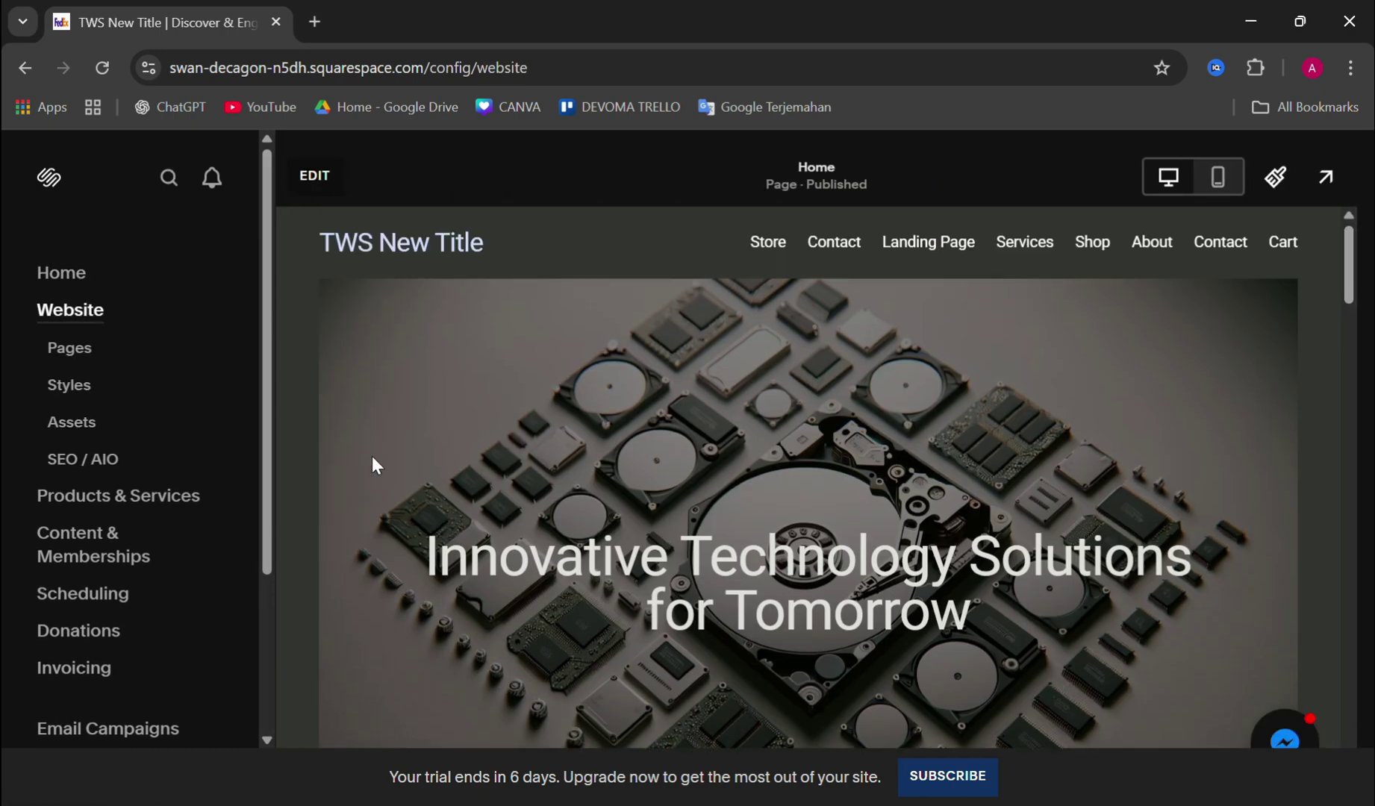
click(60, 348)
scroll(195, 434, down, 2)
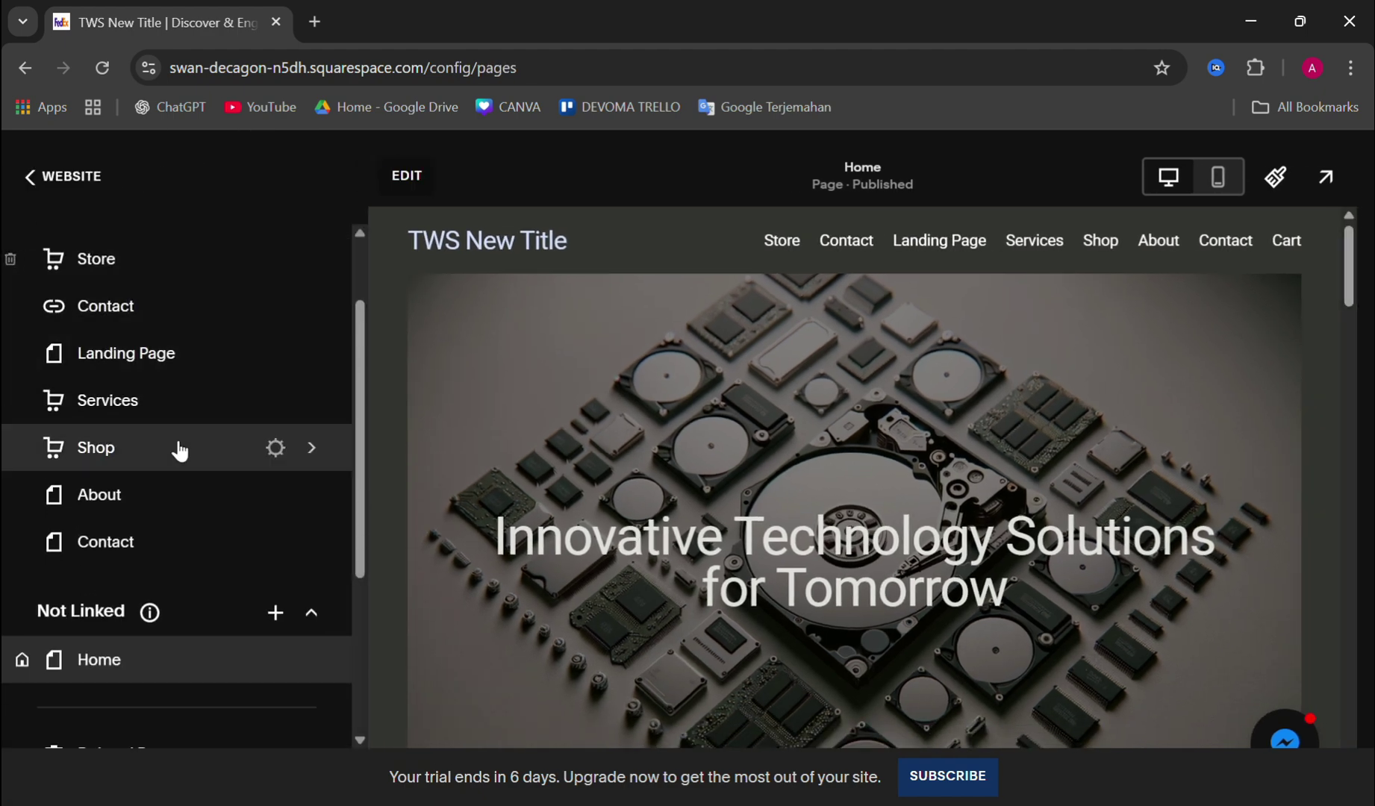
click(160, 513)
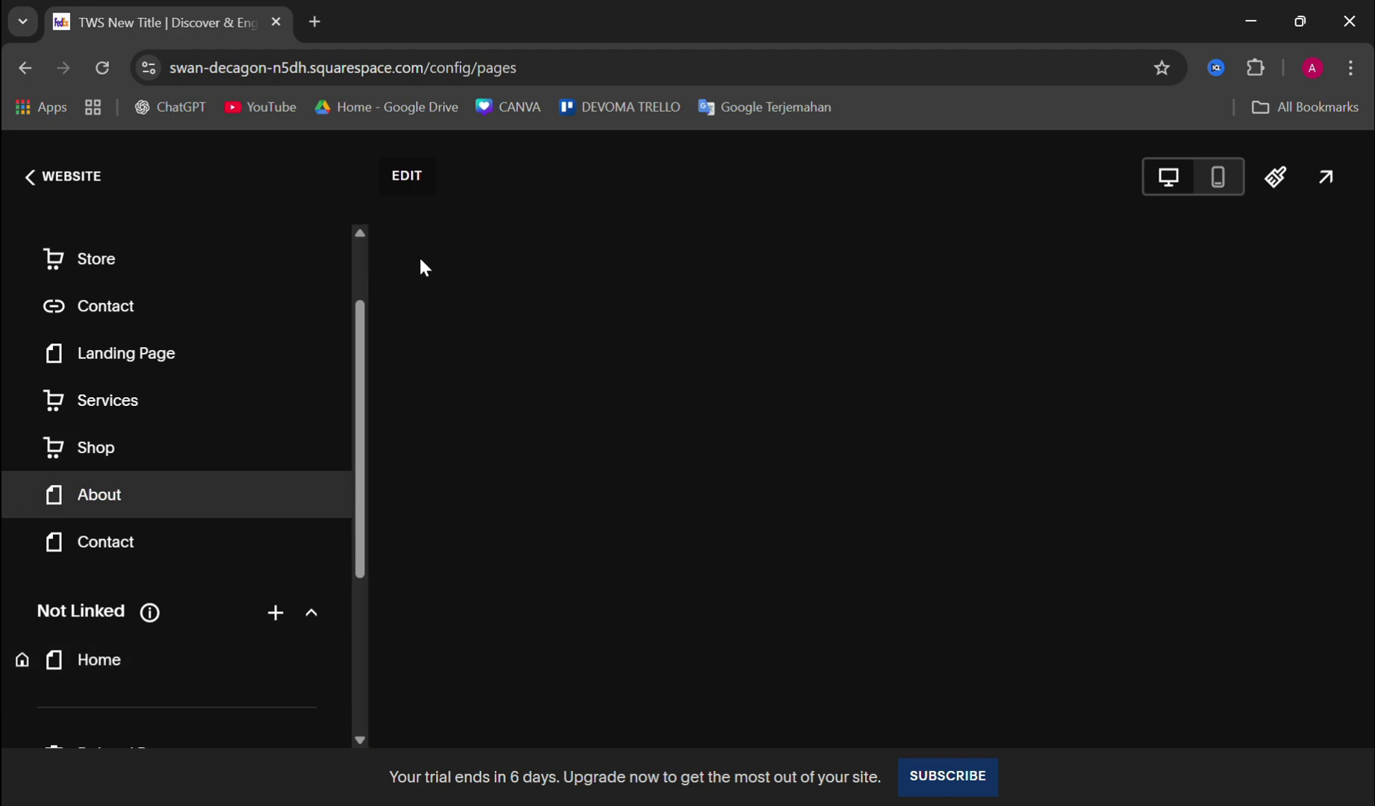
scroll(679, 439, down, 3)
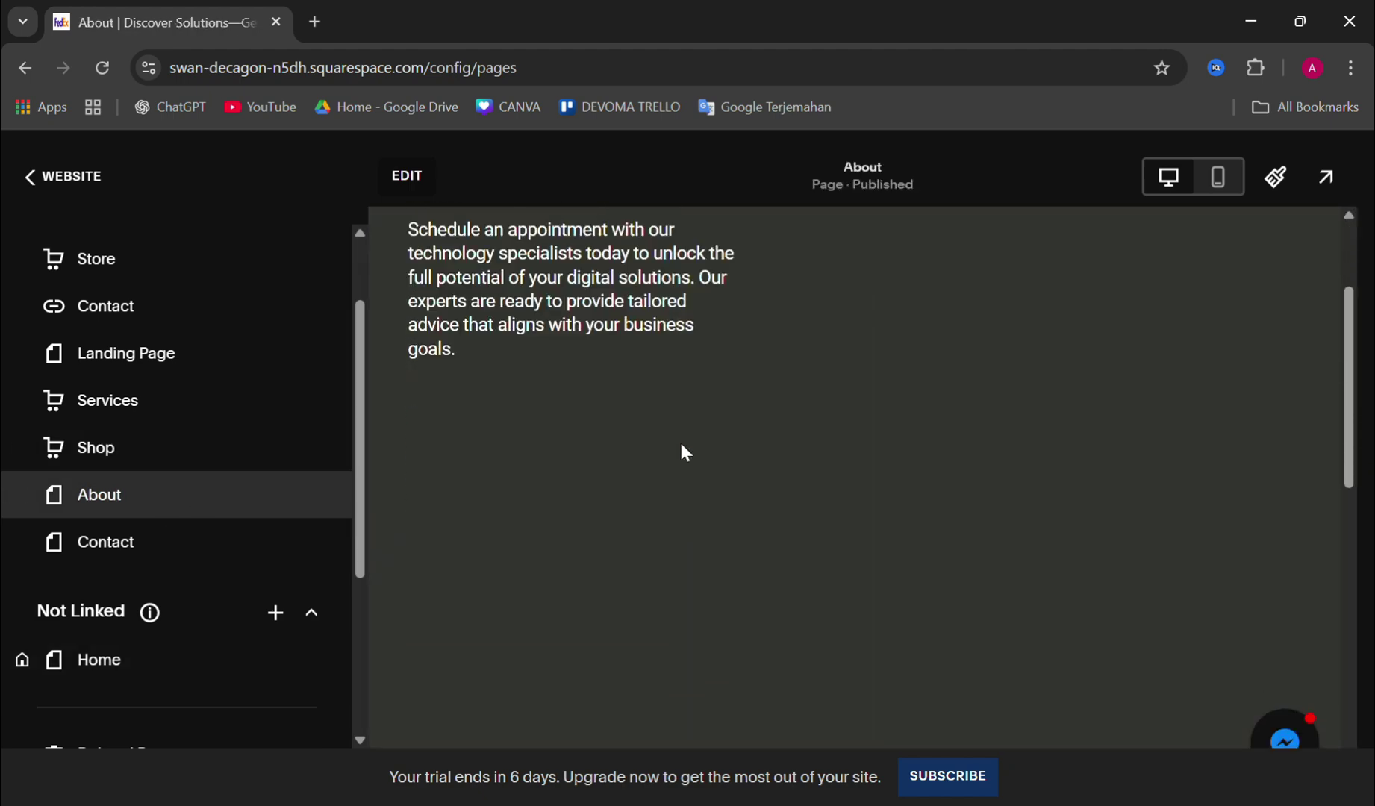
scroll(681, 445, down, 2)
scroll(846, 509, down, 5)
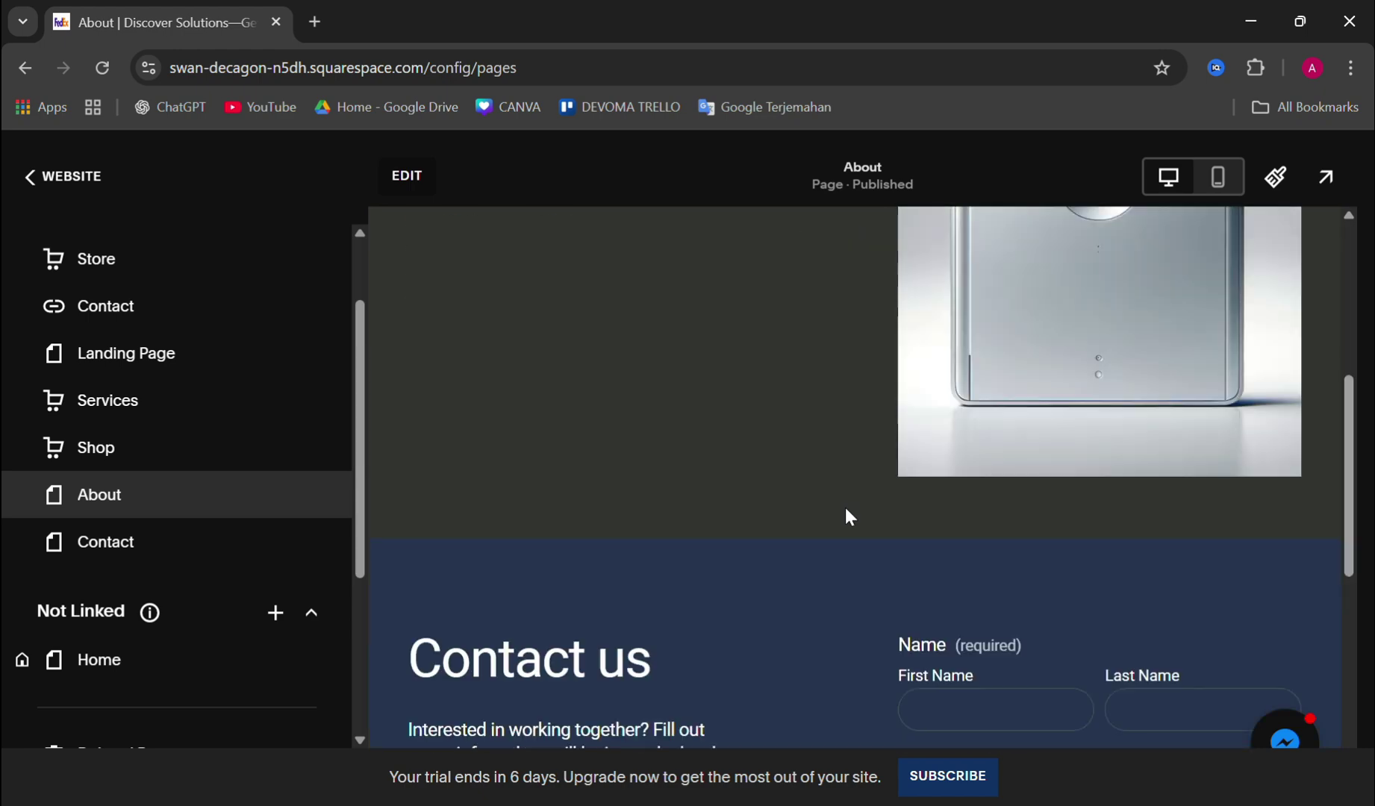
click(406, 177)
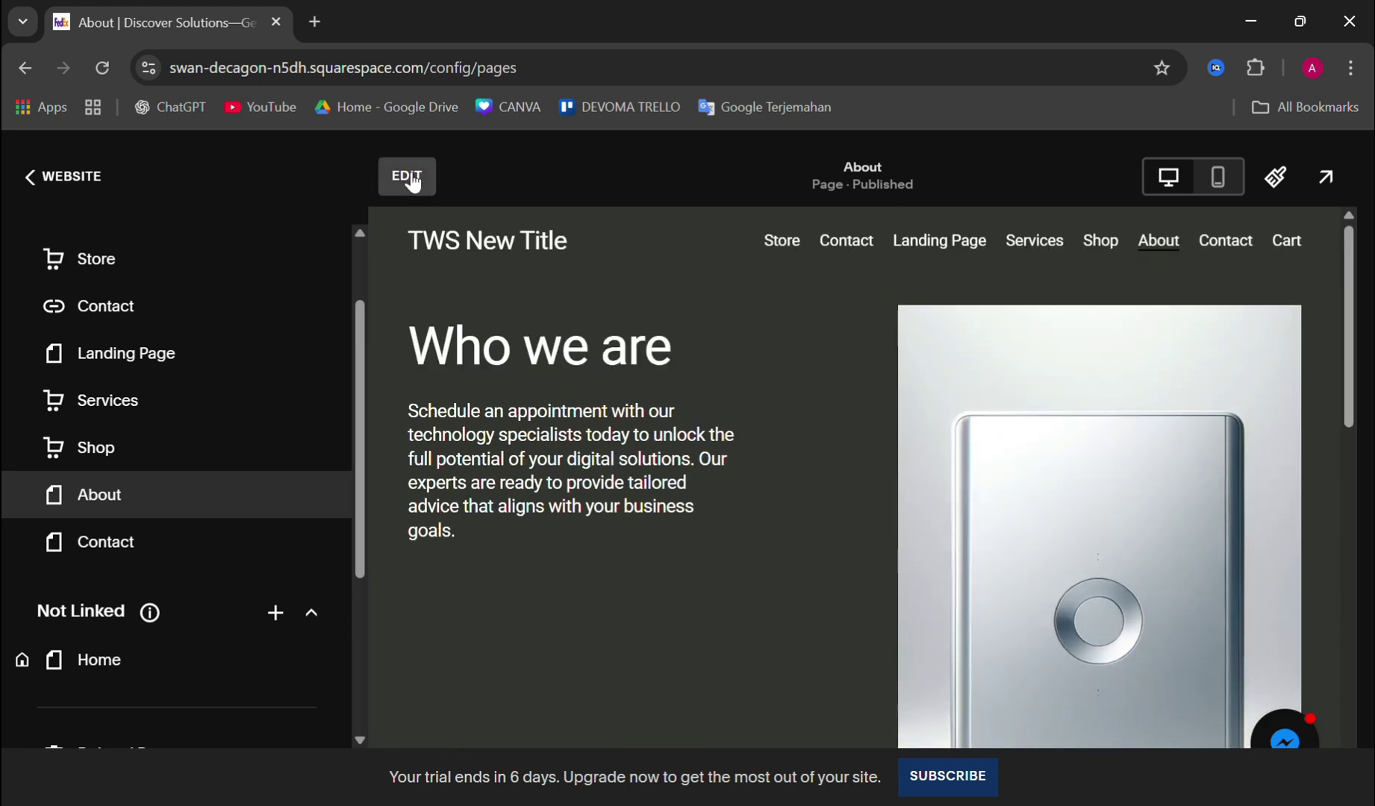
- Add a text block to the "Who we are" section and place it below the intro paragraph, beside the device image
scroll(601, 615, down, 8)
scroll(600, 616, down, 4)
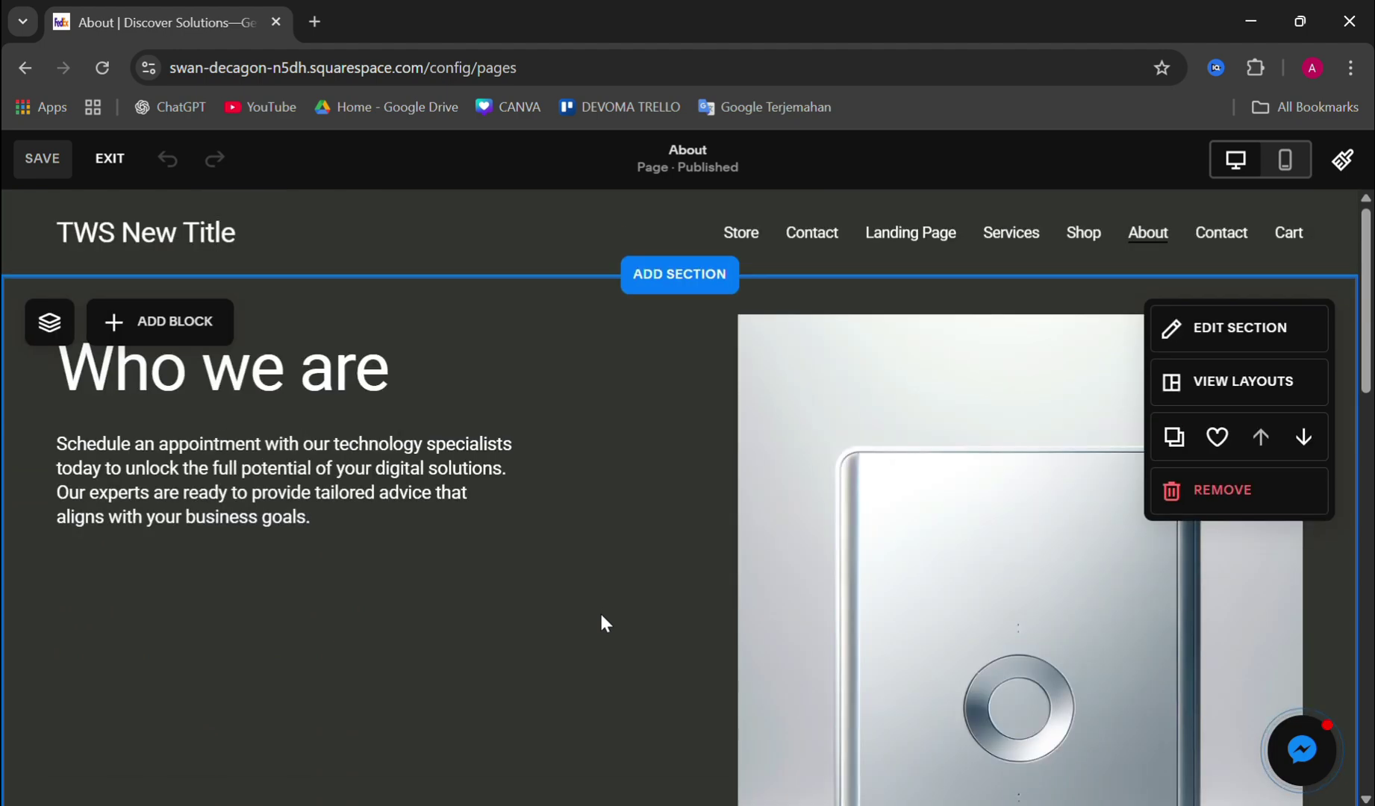
scroll(601, 617, down, 3)
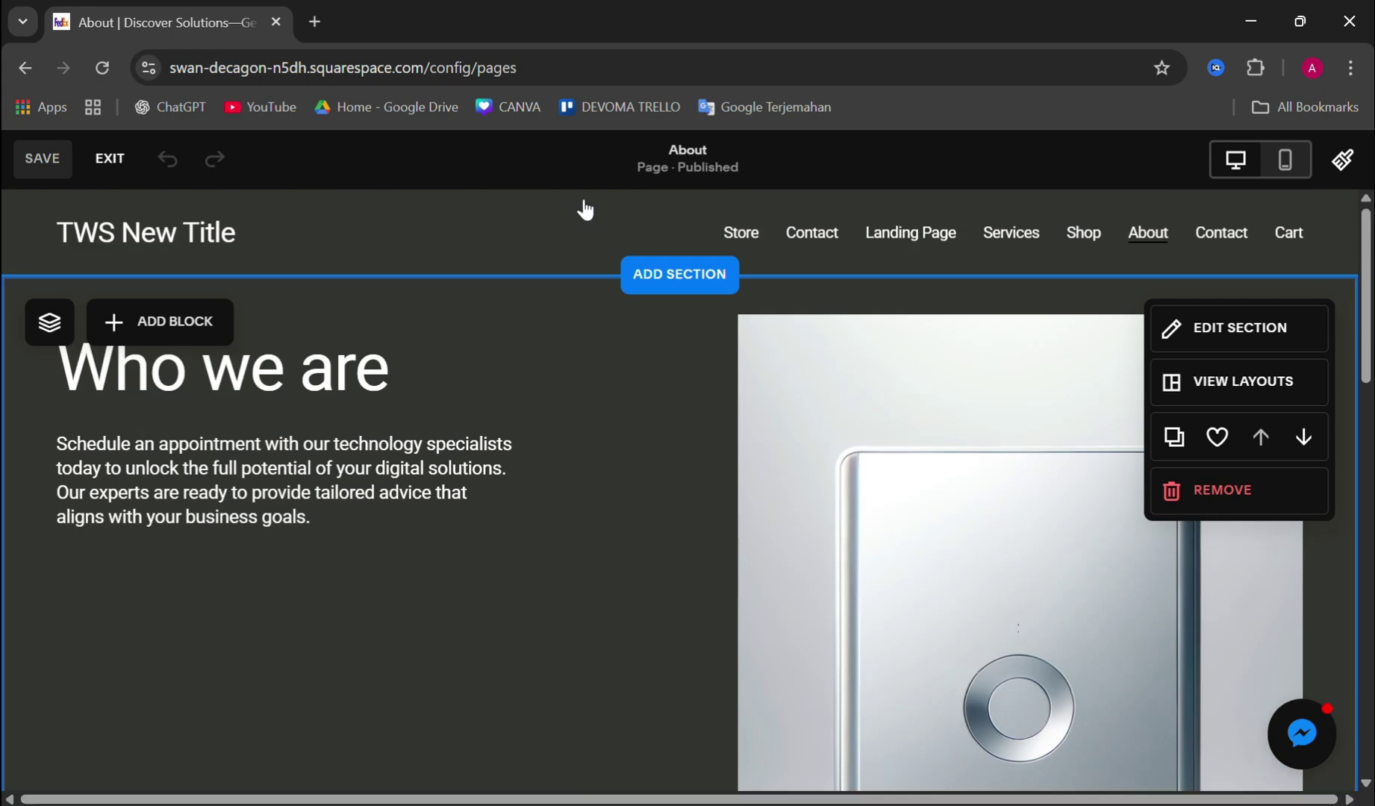
click(393, 556)
click(581, 434)
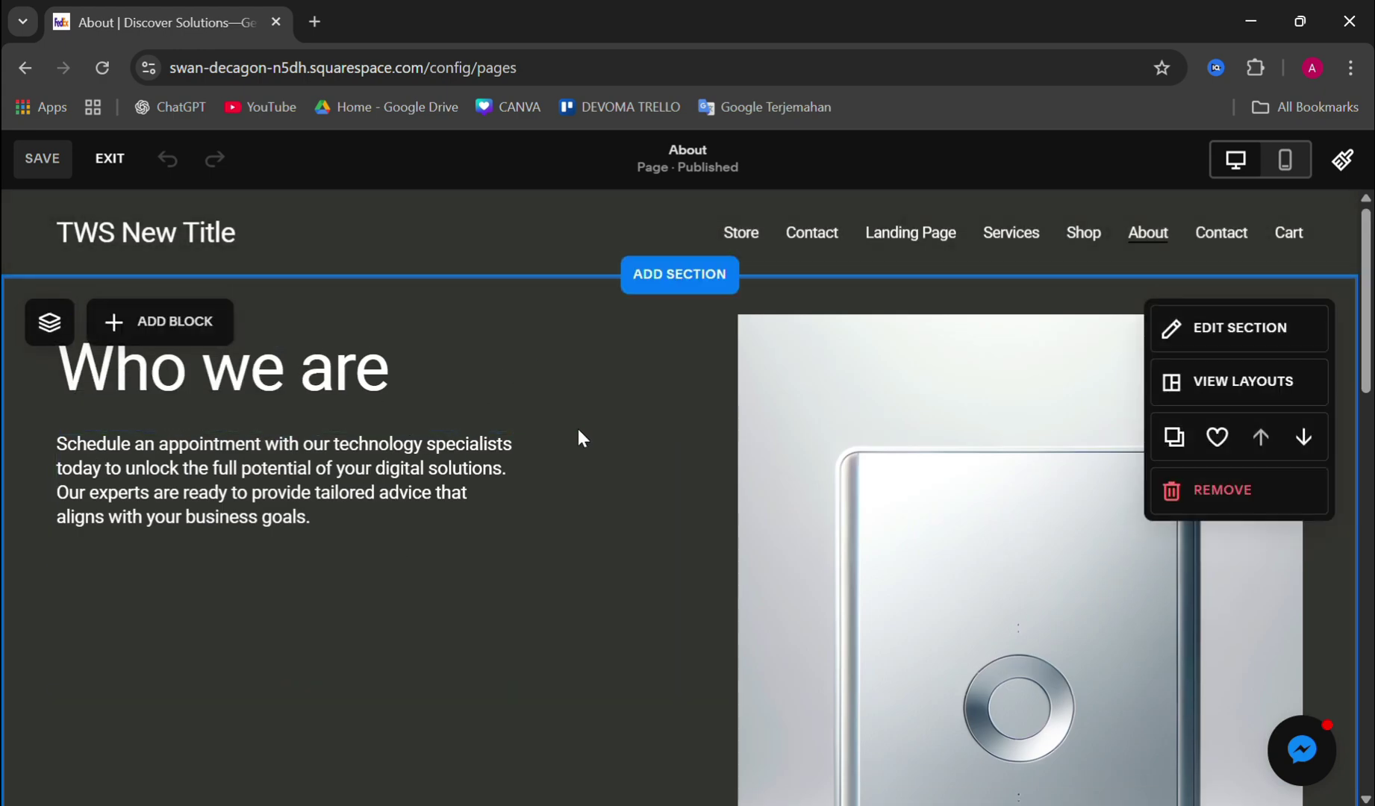
click(208, 326)
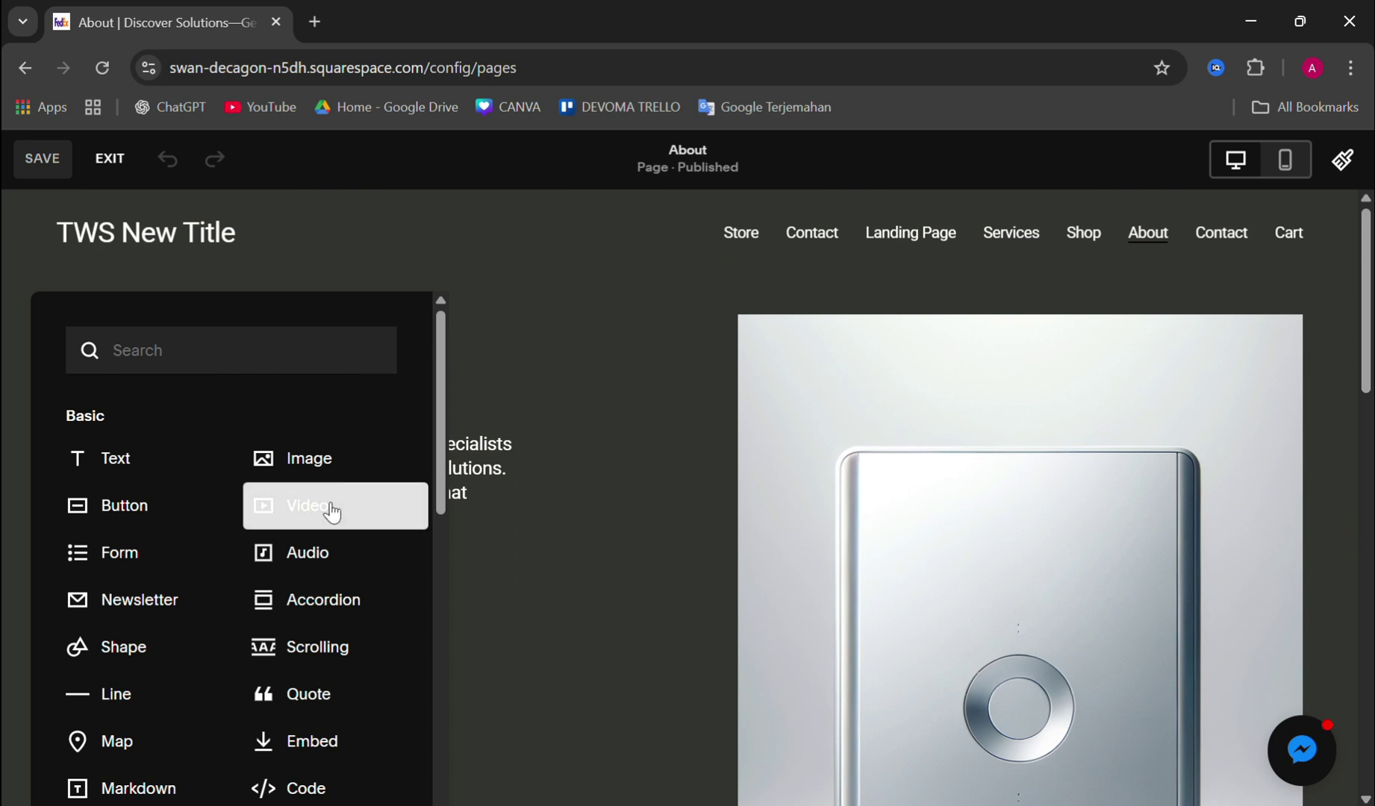
click(138, 462)
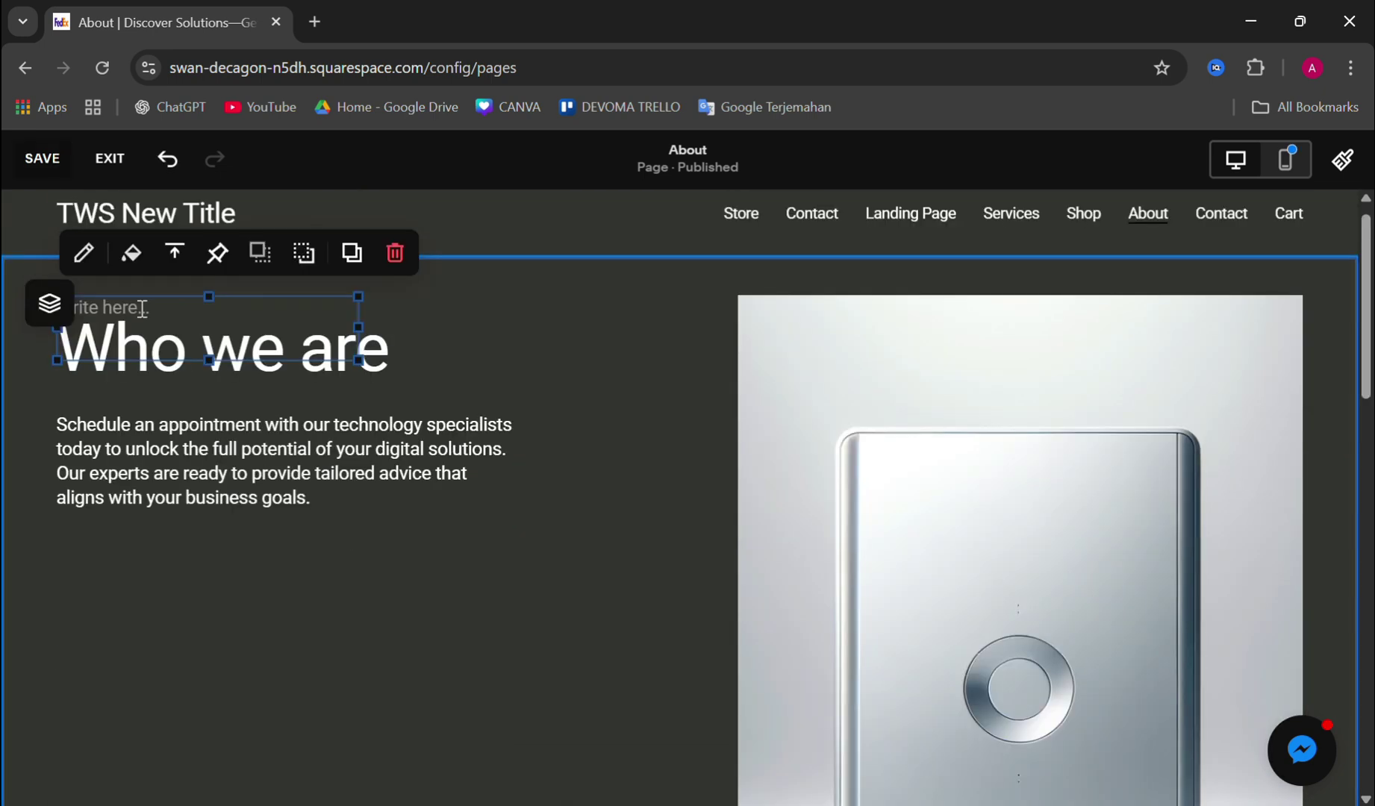
drag(112, 306, 306, 620)
scroll(306, 618, down, 1)
drag(290, 552, 425, 538)
- Enter "CLICK ME!" as the content of the new text block
key(Caps_Lock)
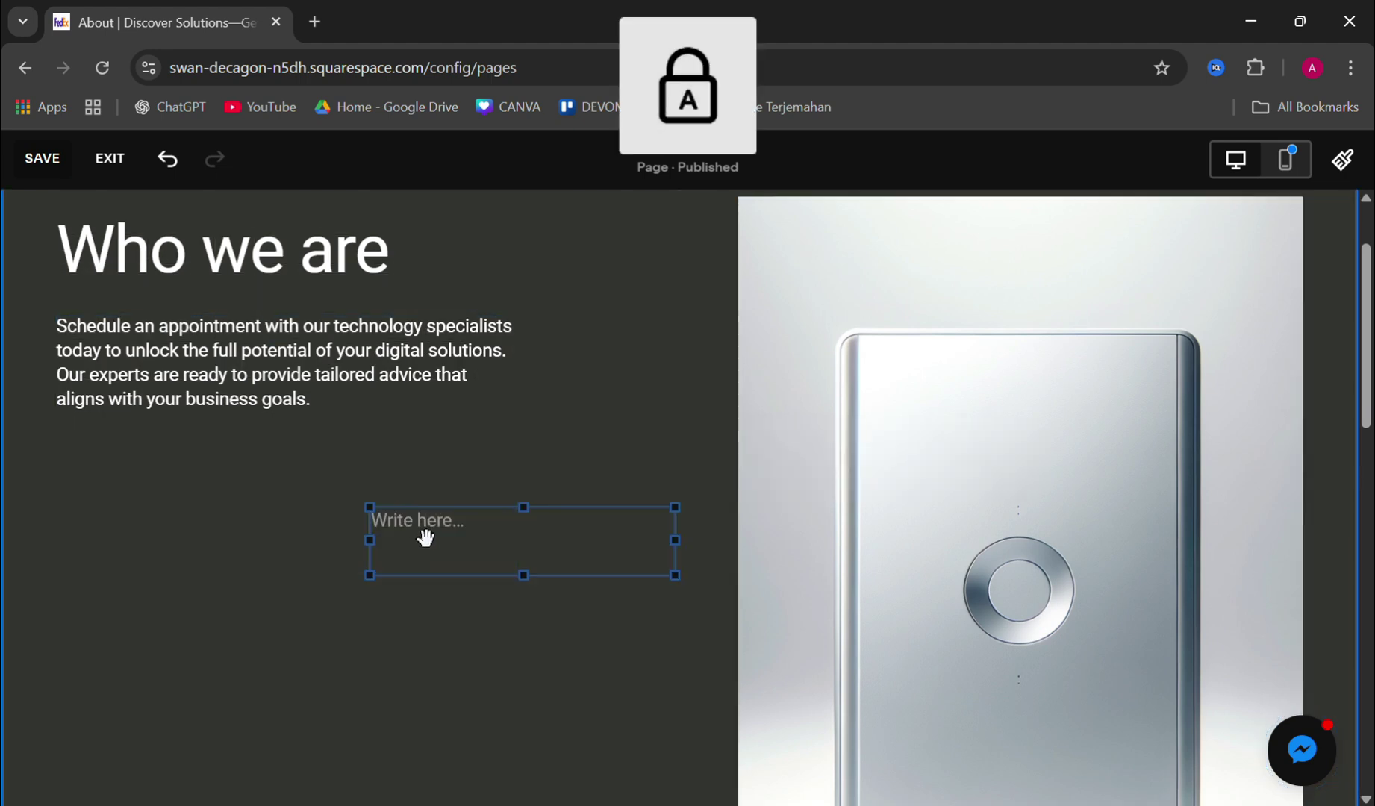
click(426, 537)
text(CLIC)
scroll(475, 329, down, 2)
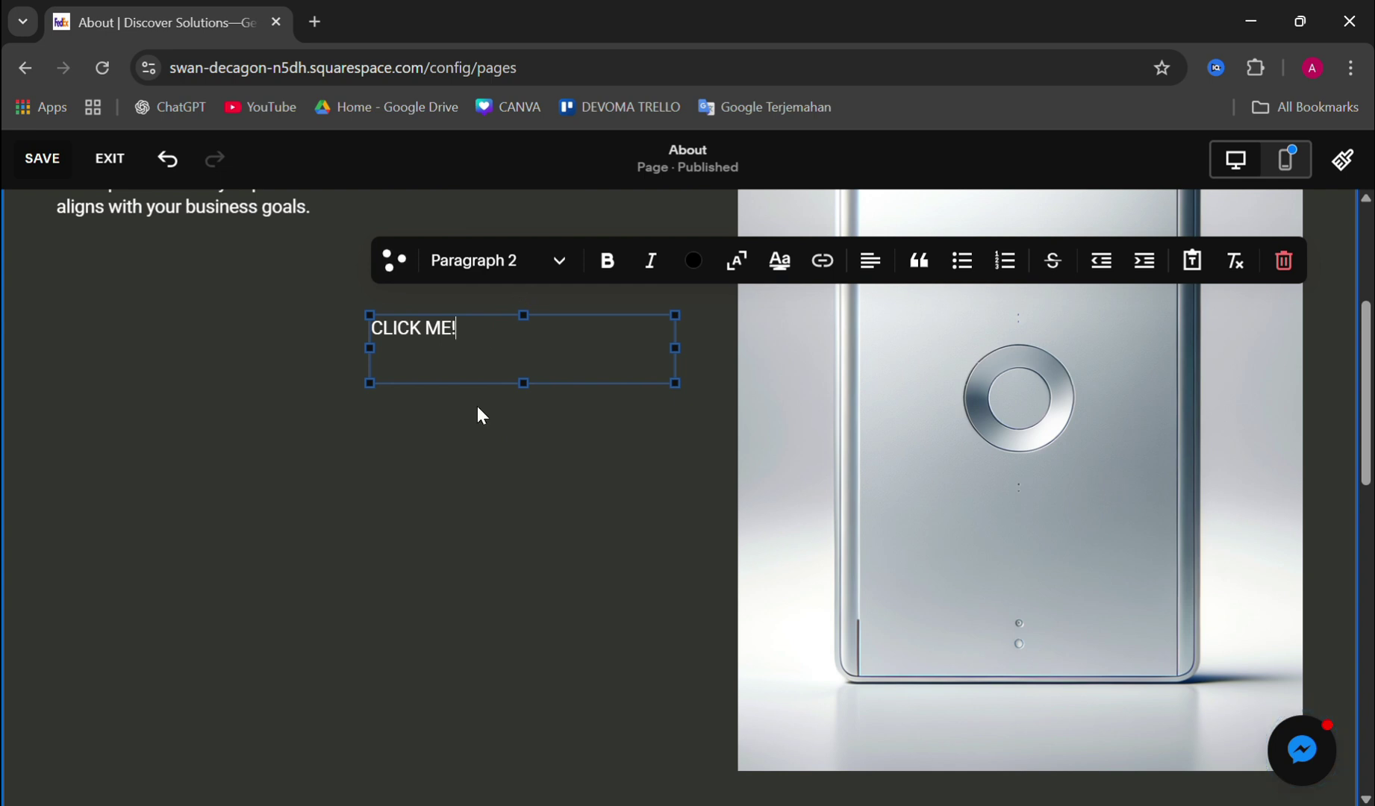
- Link the "CLICK ME!" text to the site's Services page (/services-store)
drag(483, 335, 359, 320)
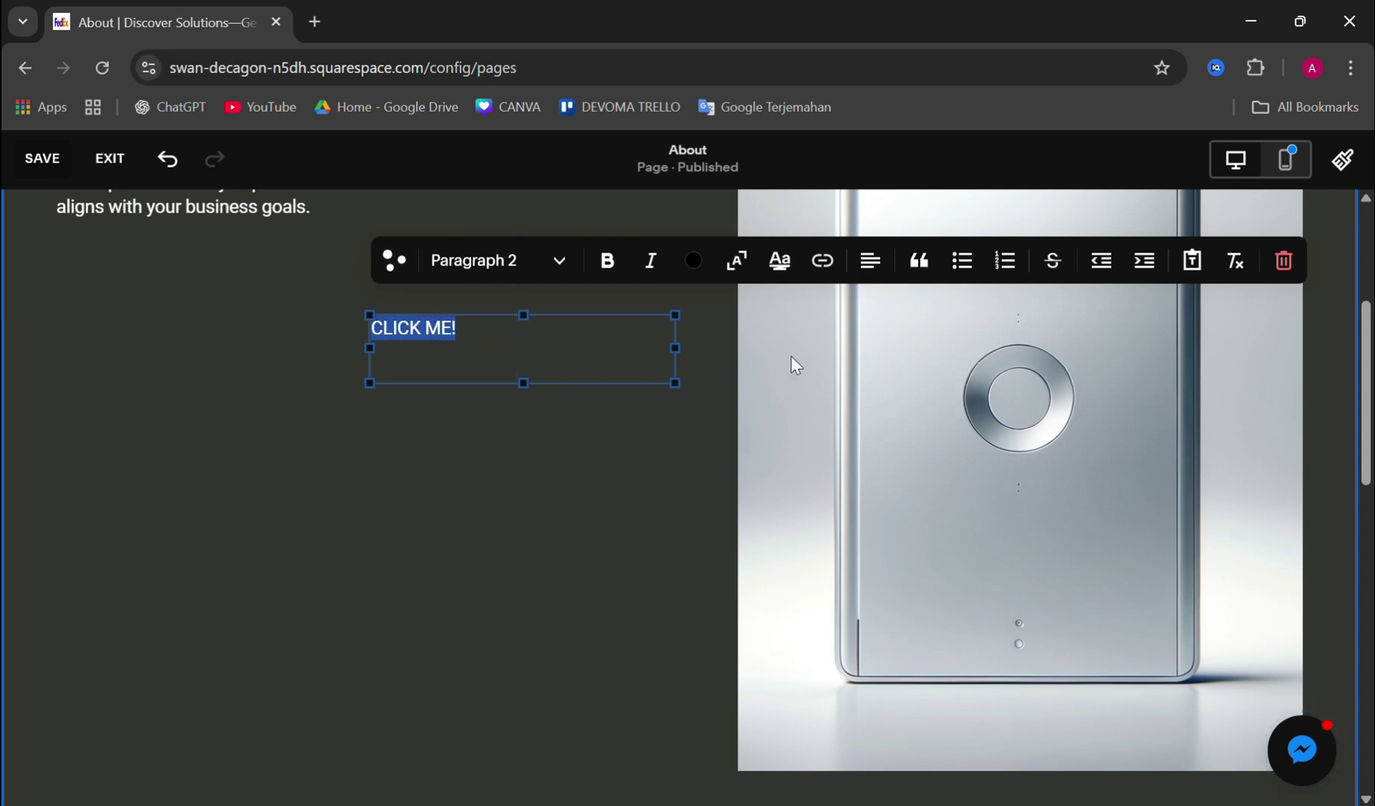
click(823, 276)
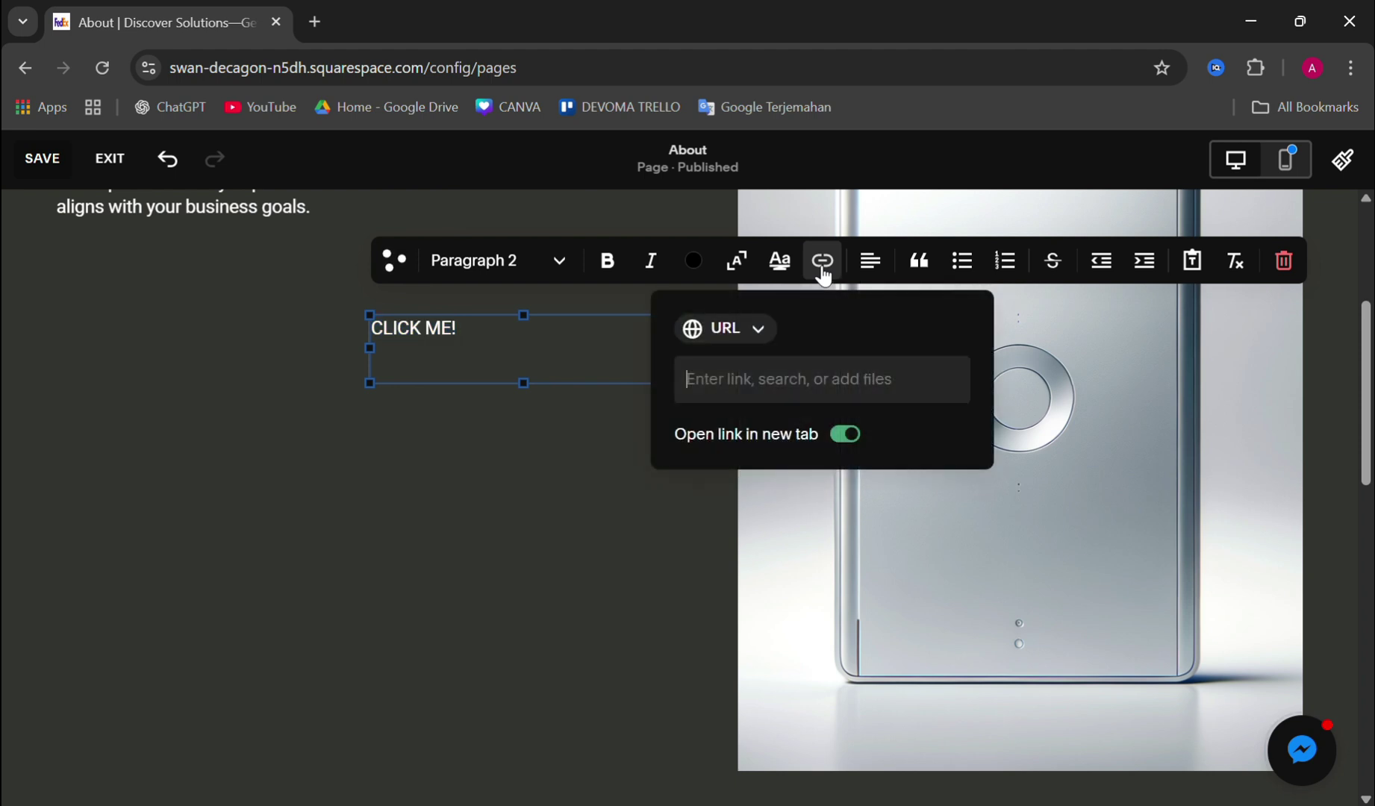
click(804, 385)
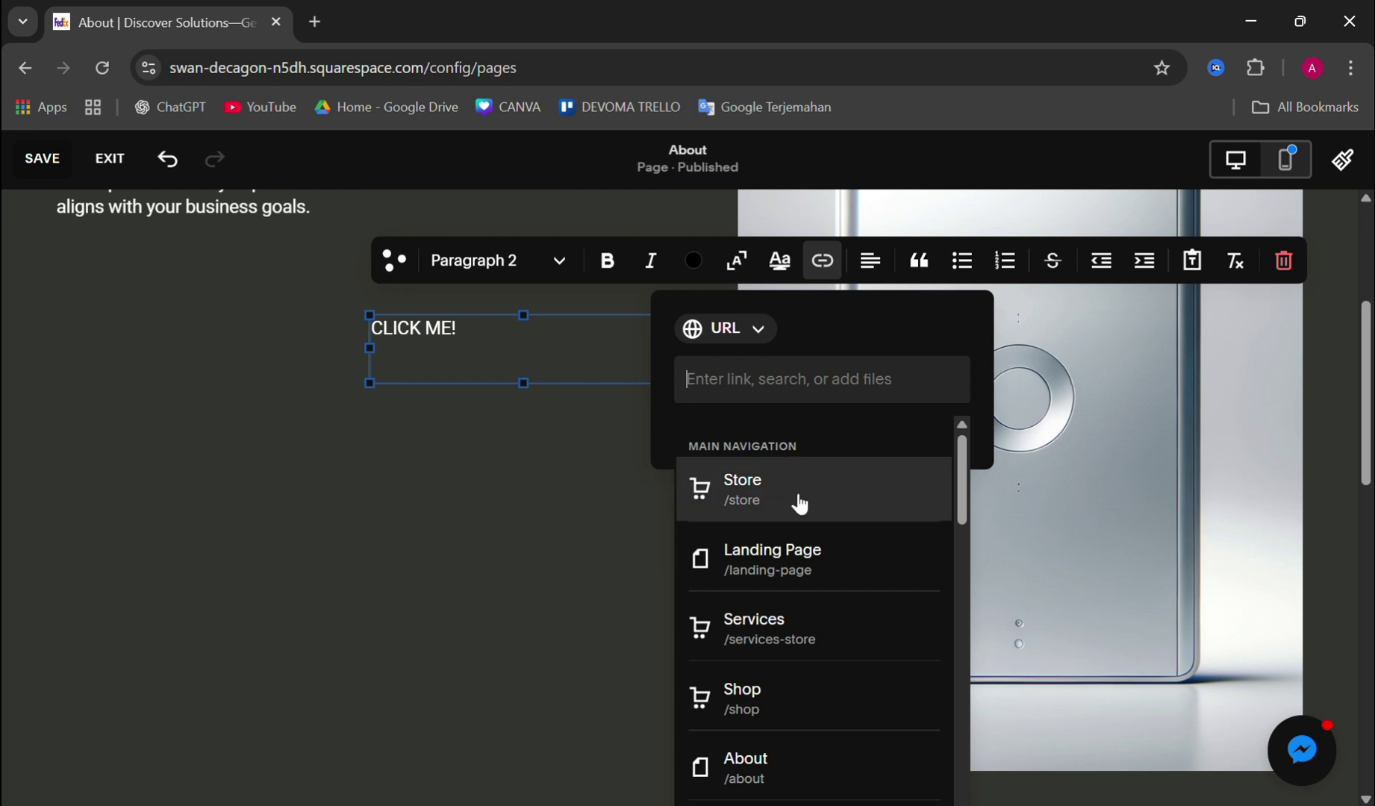
scroll(797, 502, down, 1)
scroll(791, 522, up, 1)
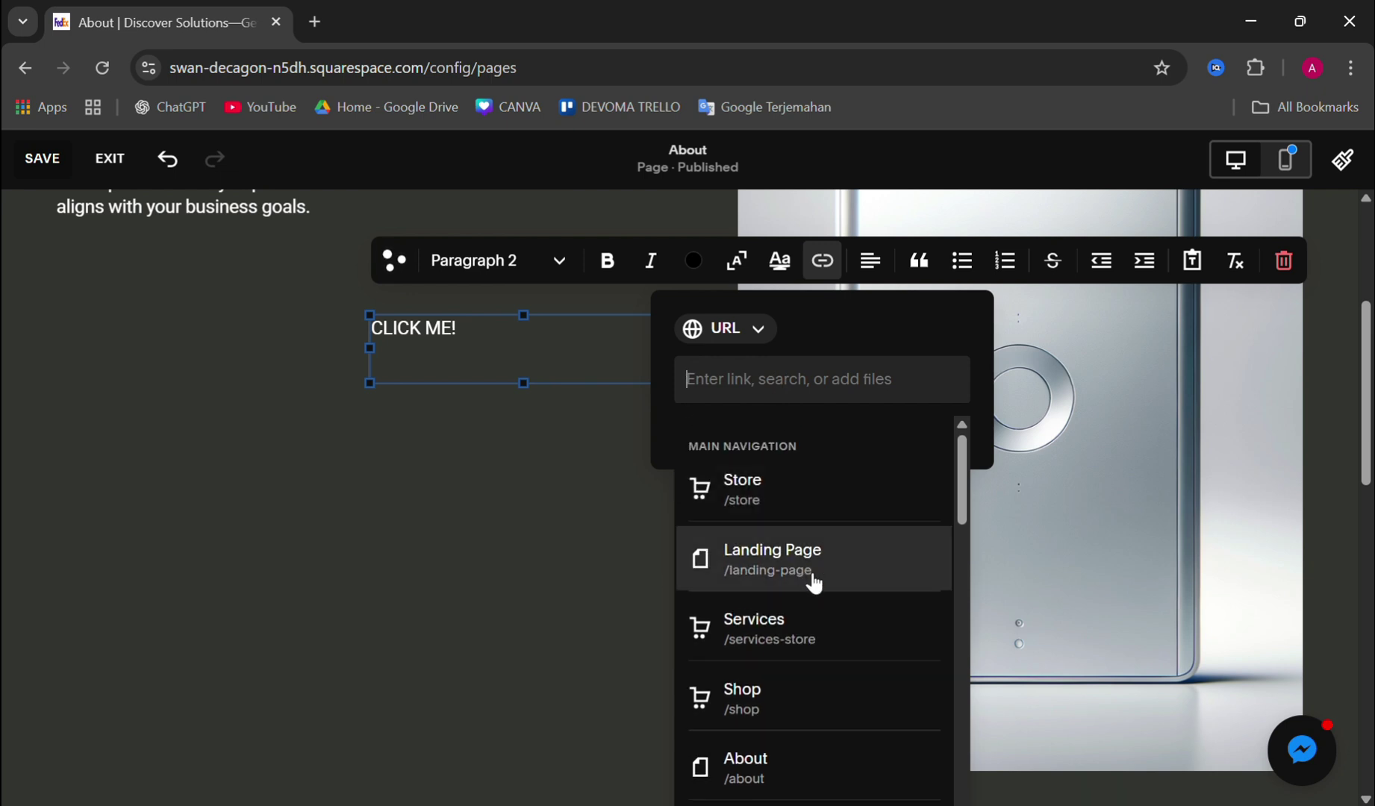
scroll(813, 583, down, 2)
scroll(810, 583, down, 2)
scroll(810, 522, up, 3)
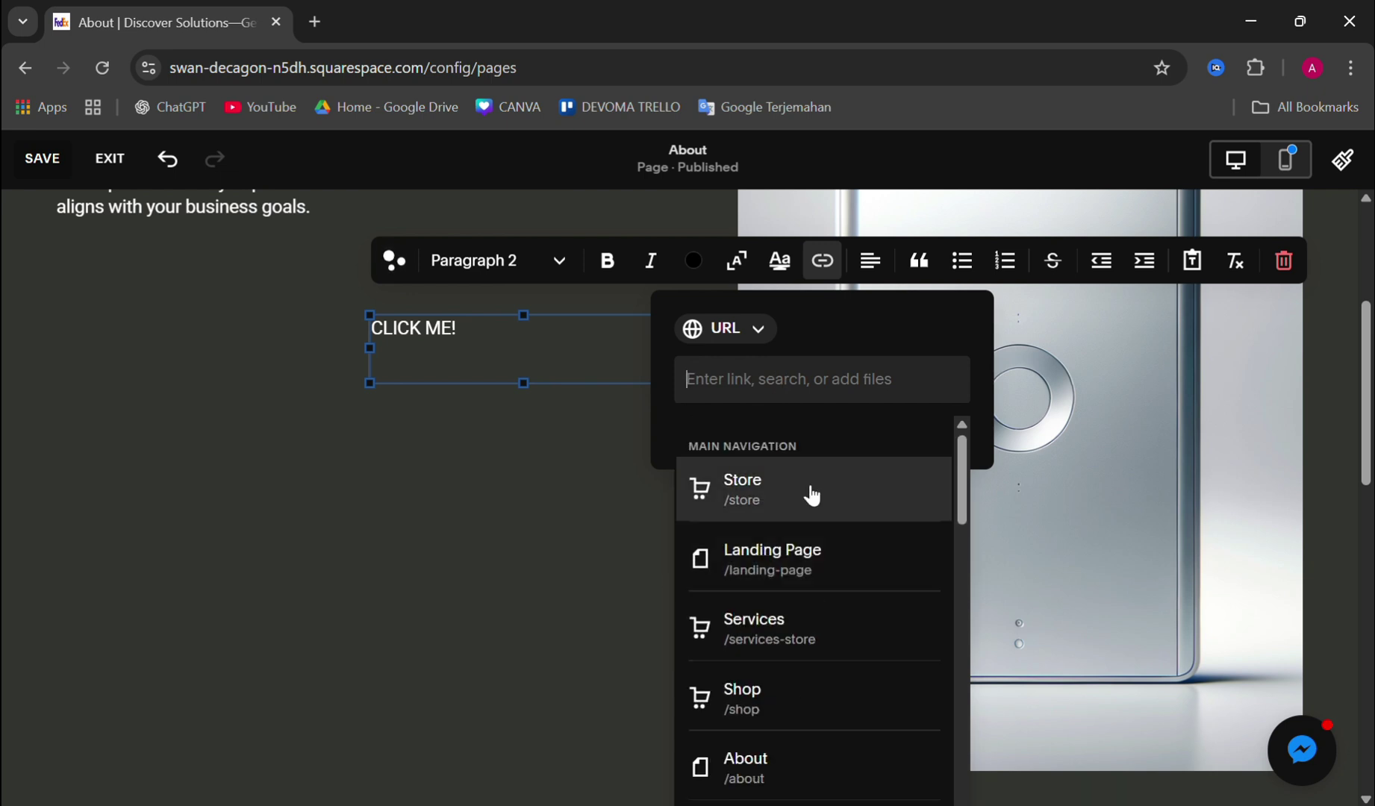
scroll(779, 553, down, 2)
scroll(780, 554, down, 1)
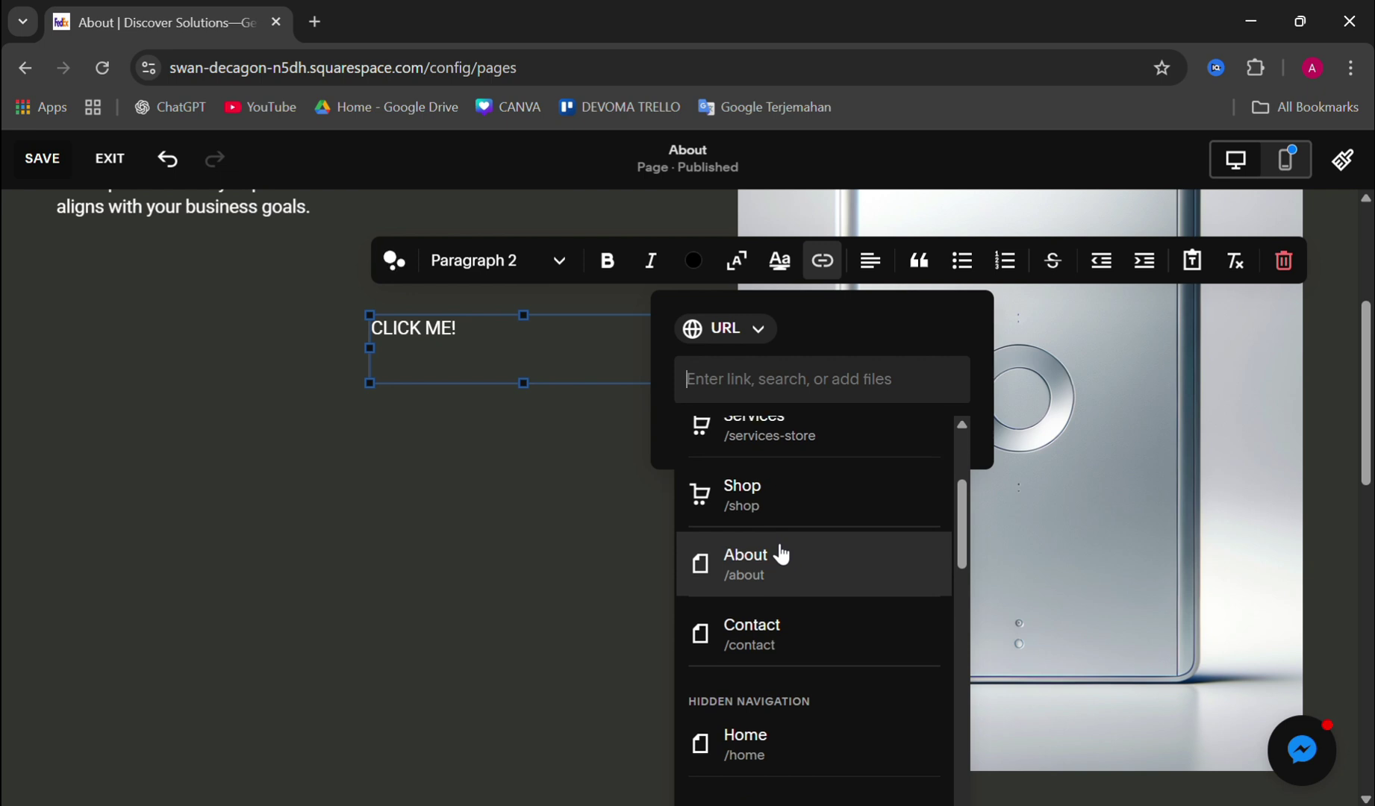
scroll(781, 556, up, 3)
scroll(782, 558, down, 1)
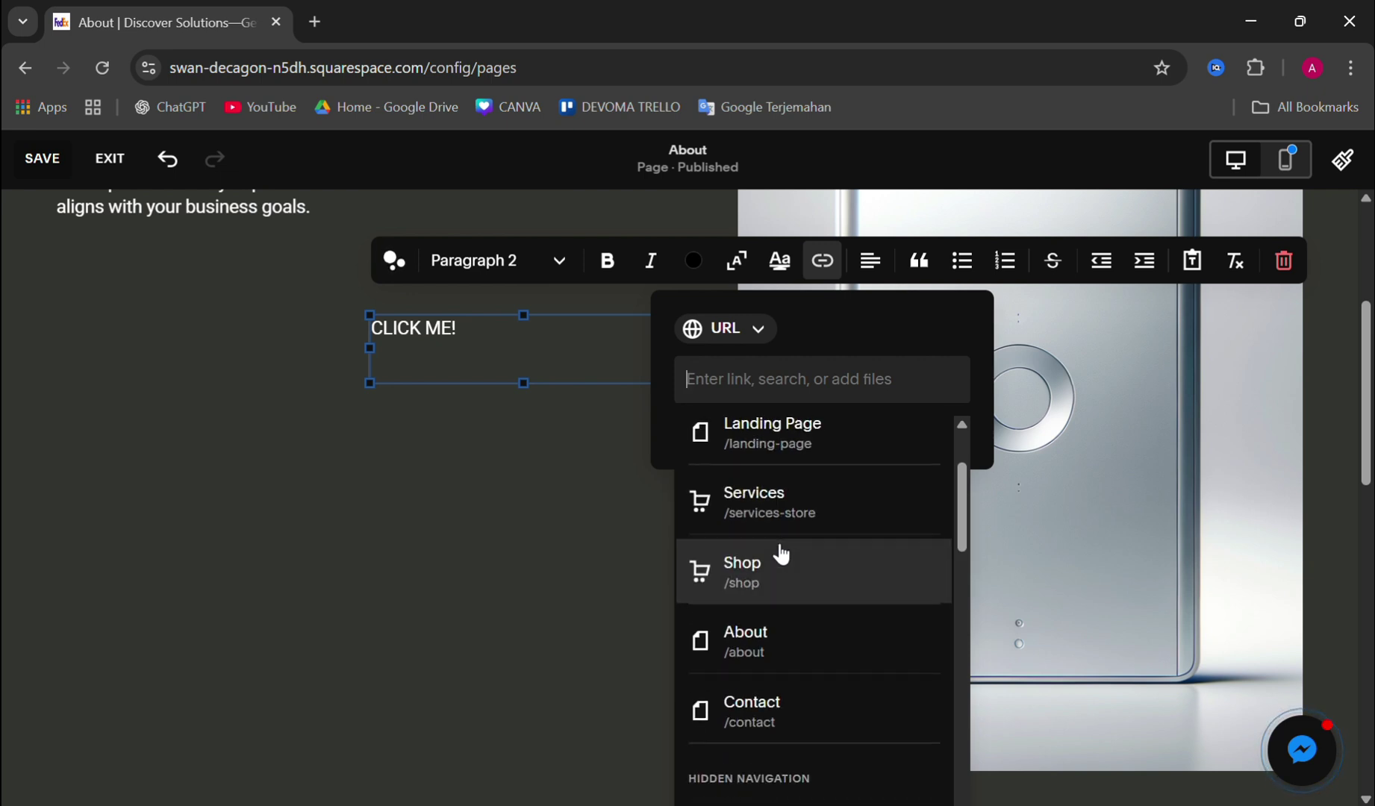
scroll(783, 559, up, 1)
click(774, 633)
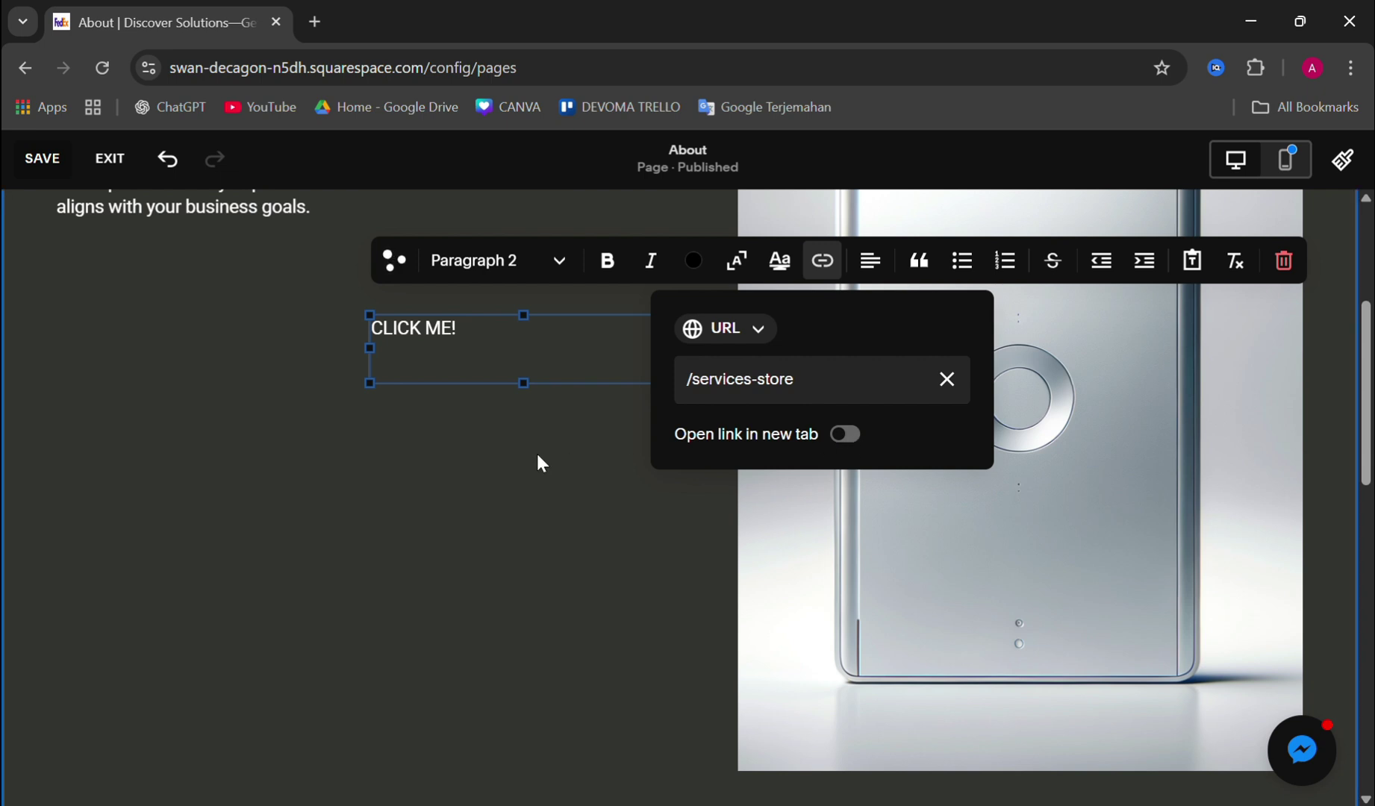
click(603, 351)
click(589, 682)
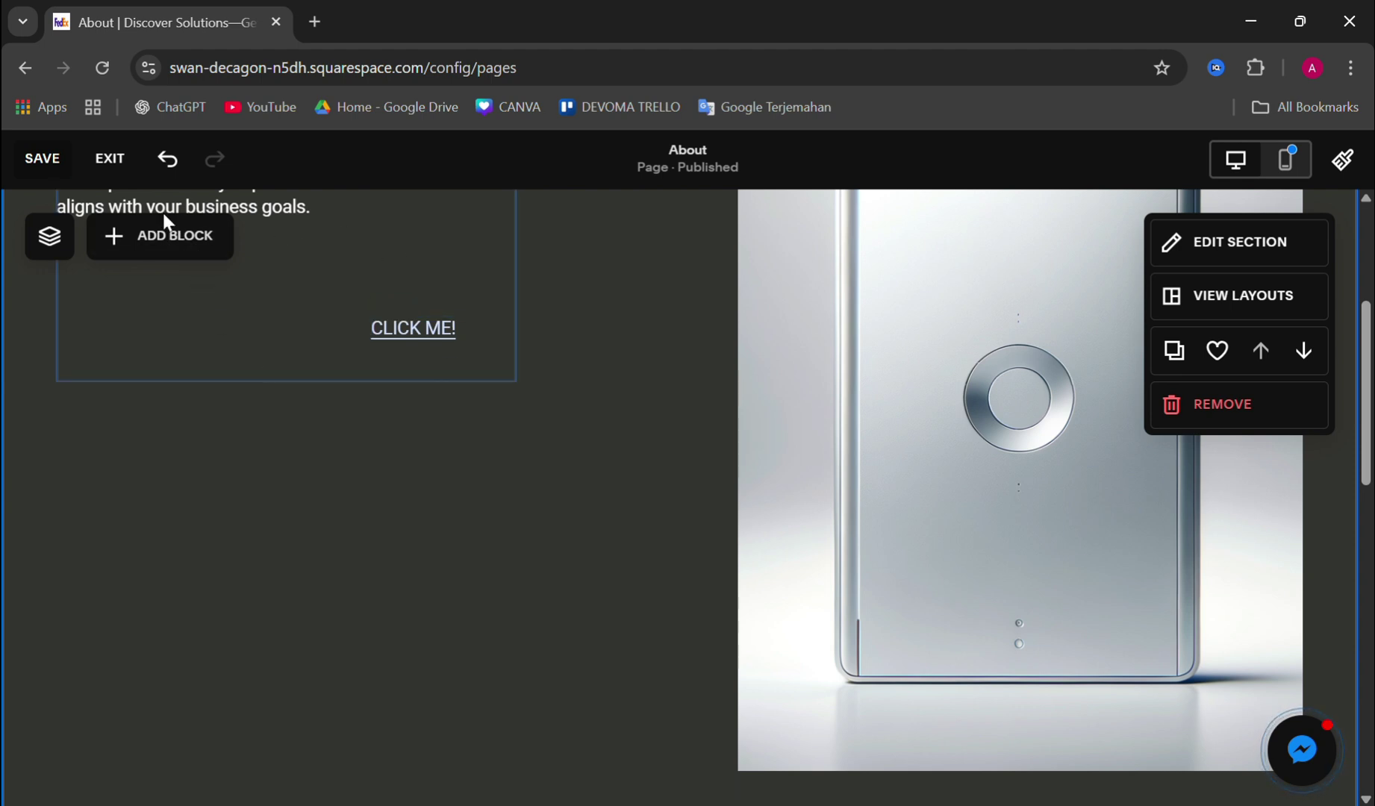
- Add a second text block directly below the "CLICK ME!" link and enter "CLICK ME" in it
click(156, 233)
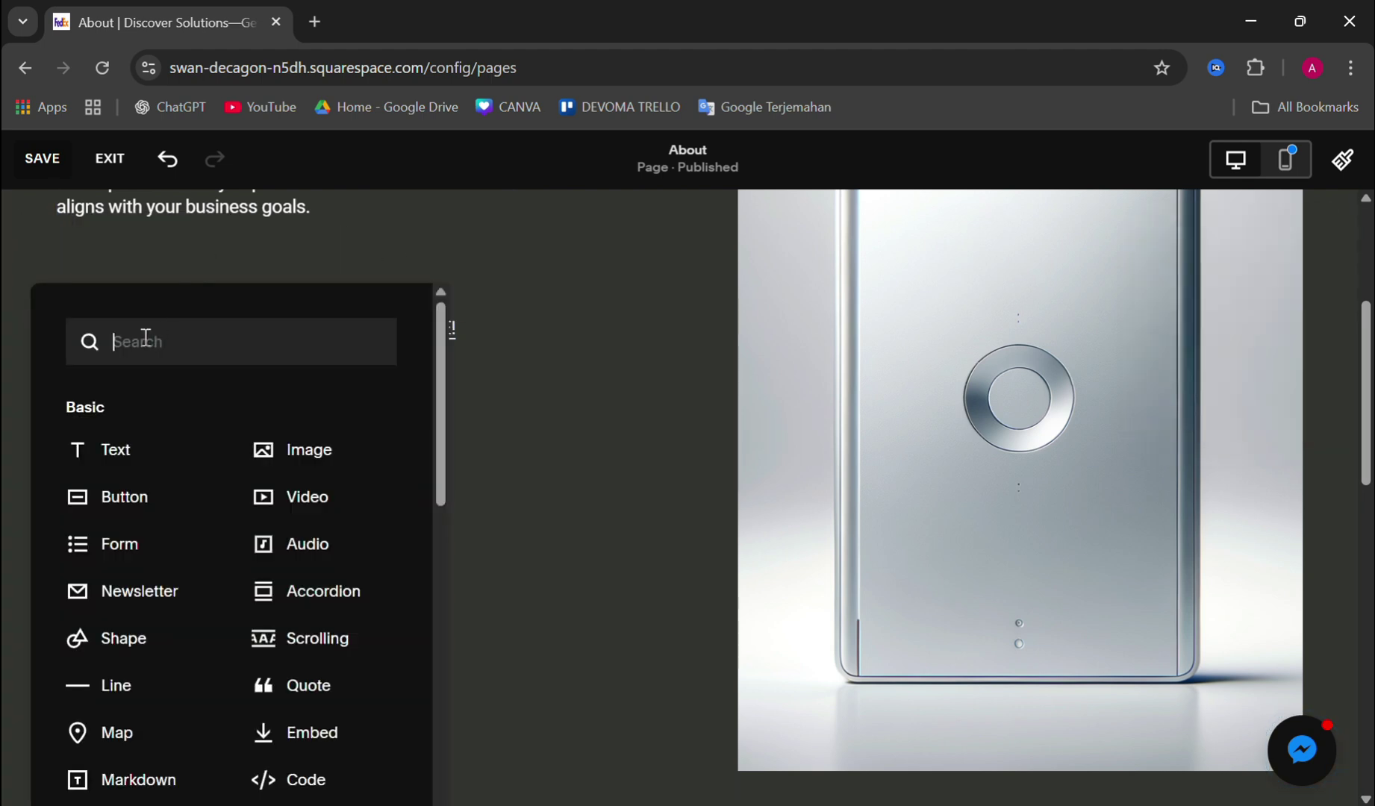
click(124, 448)
drag(186, 330, 480, 389)
click(416, 375)
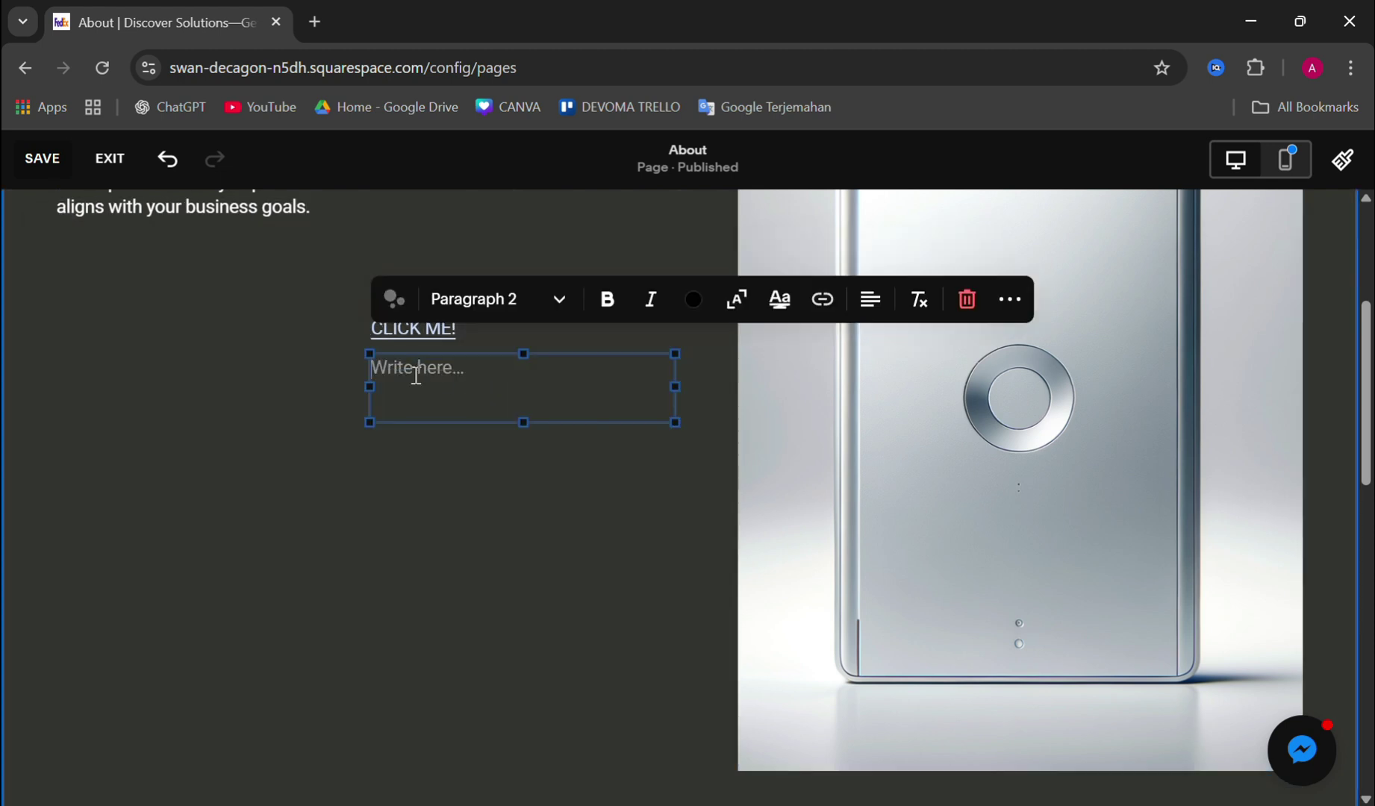
text(CLICK ME)
- Link the second block's "CLICK ME" text to the external URL YOUTUBE.COM
drag(485, 381, 356, 366)
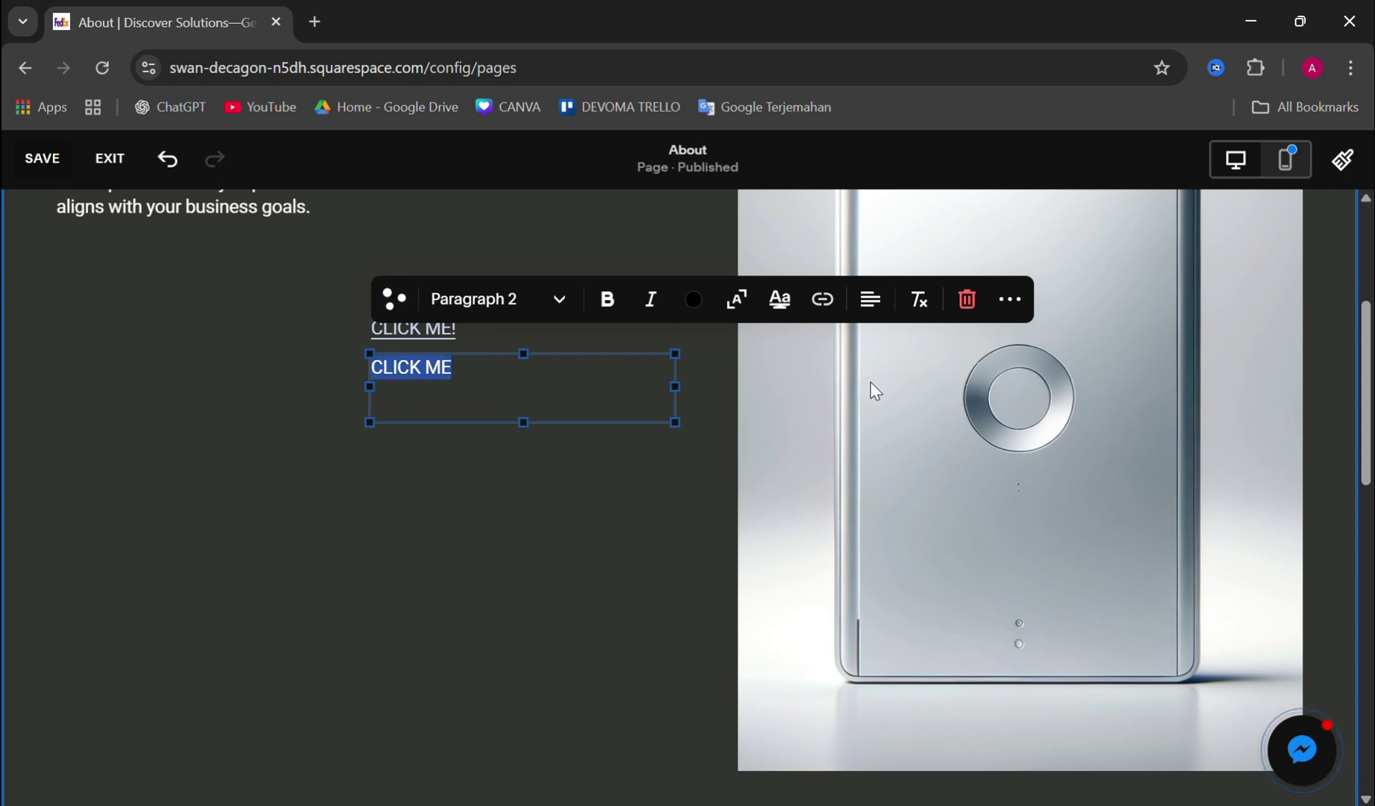
click(819, 312)
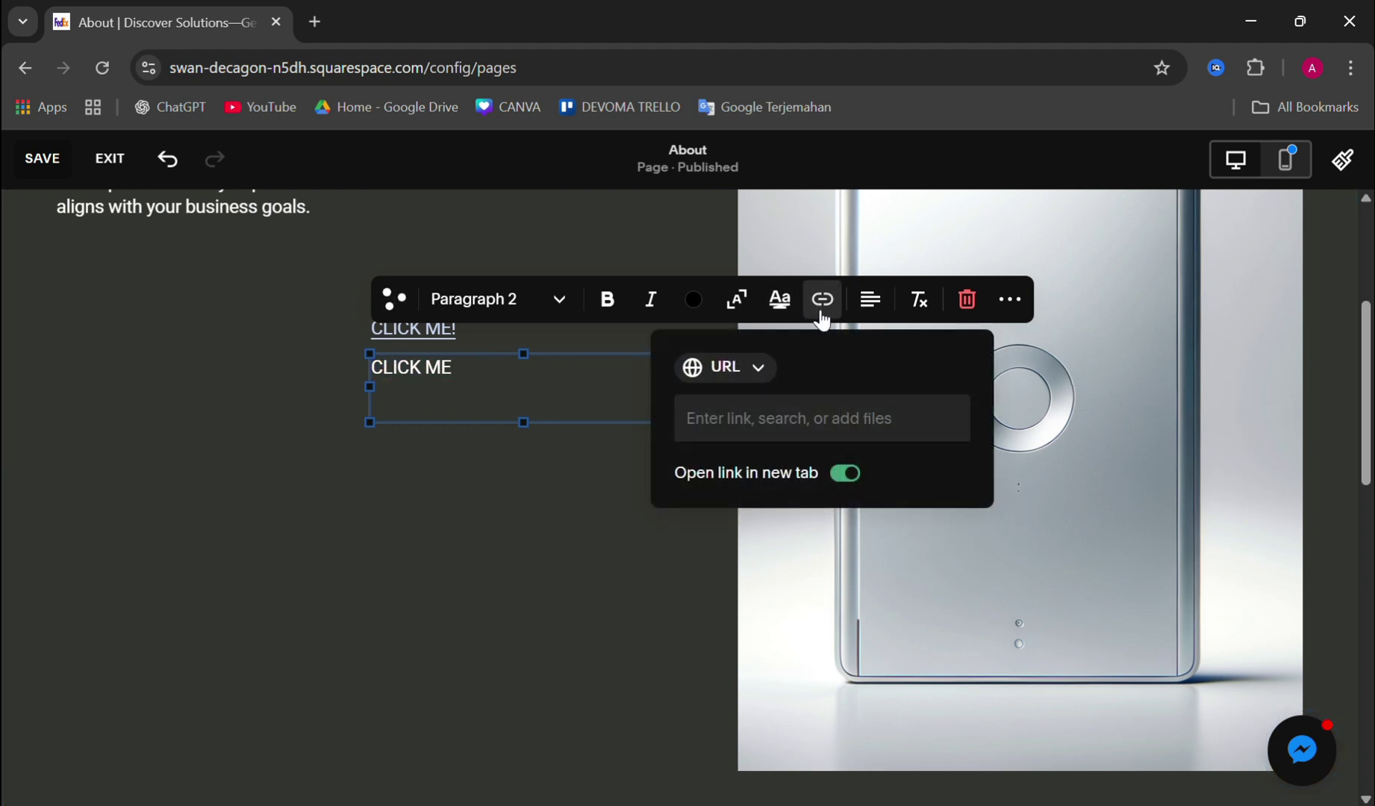
click(756, 417)
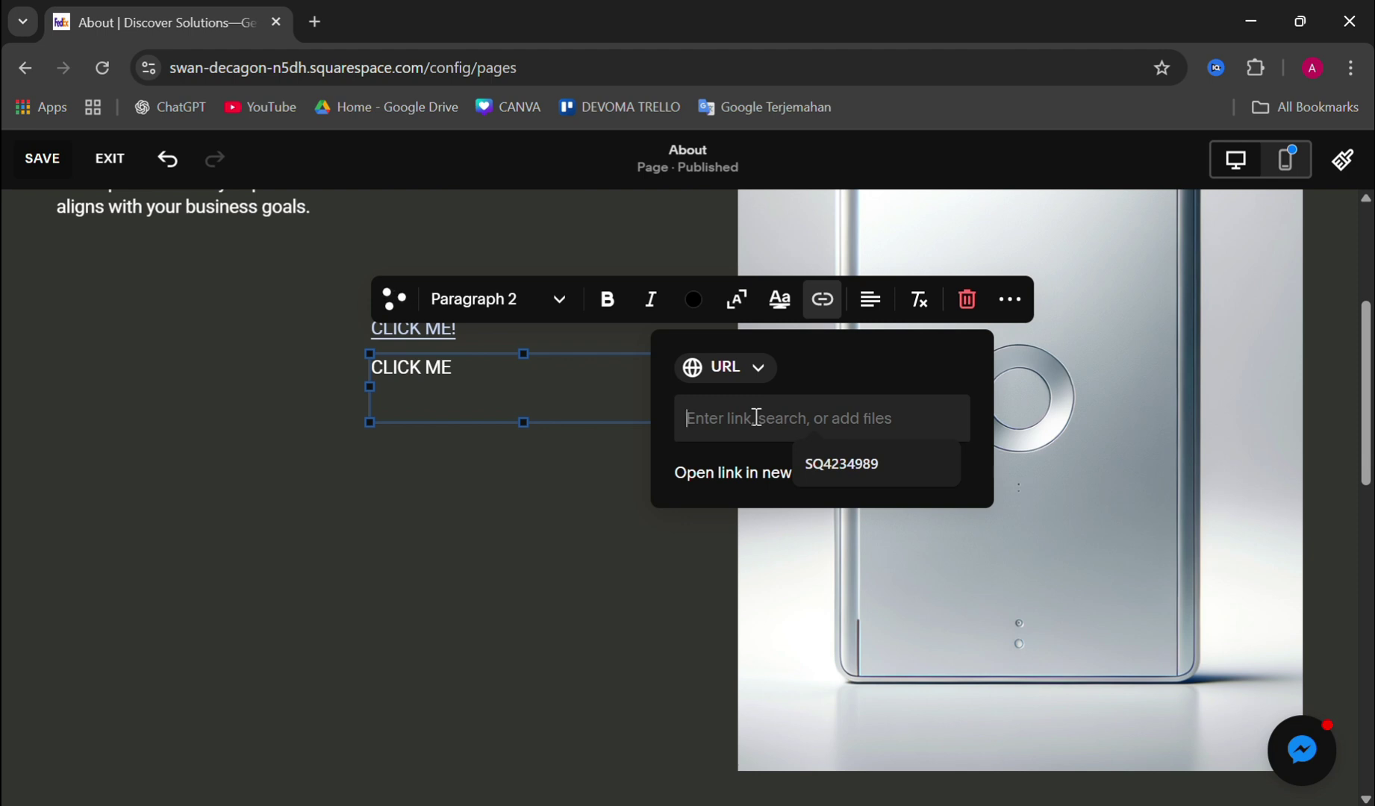
text(YOUTUBE)
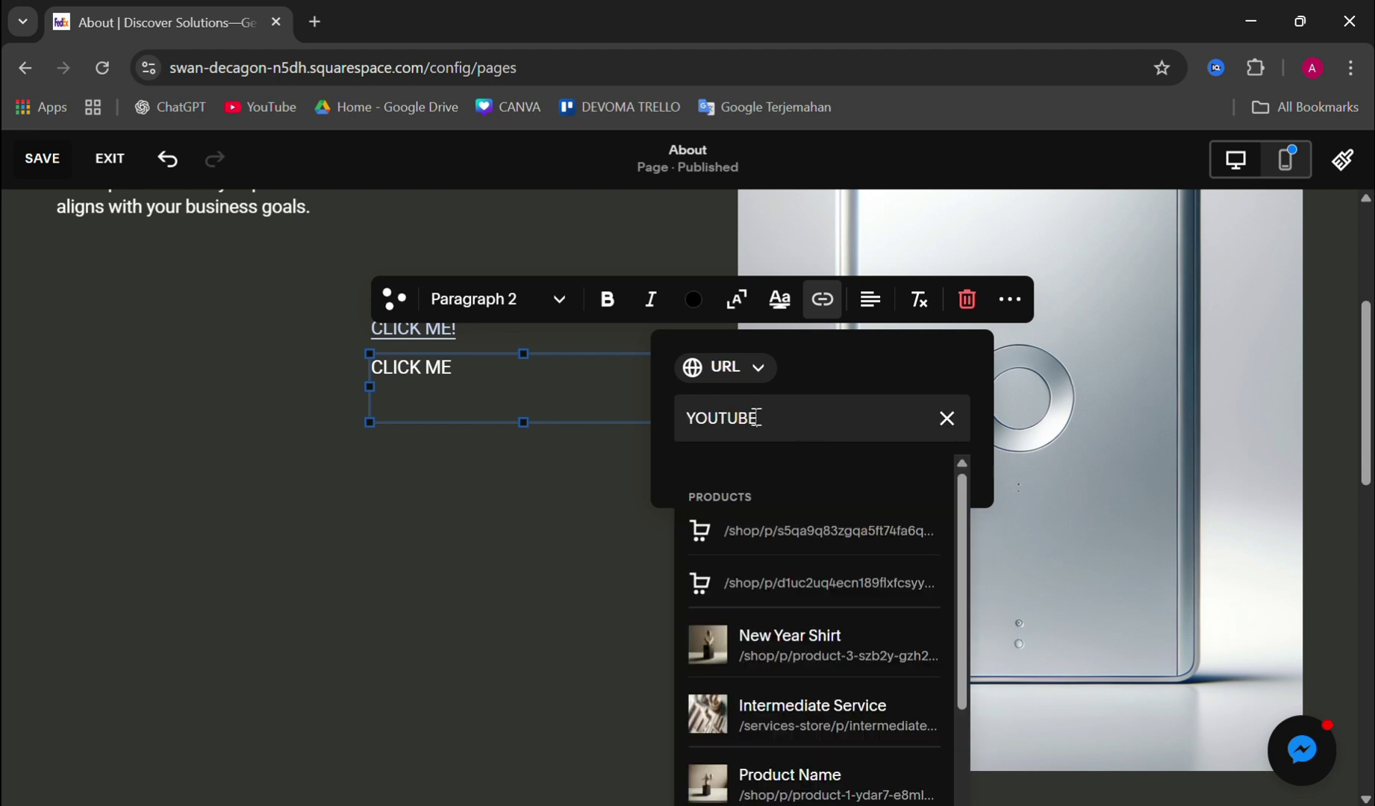
text(.CO)
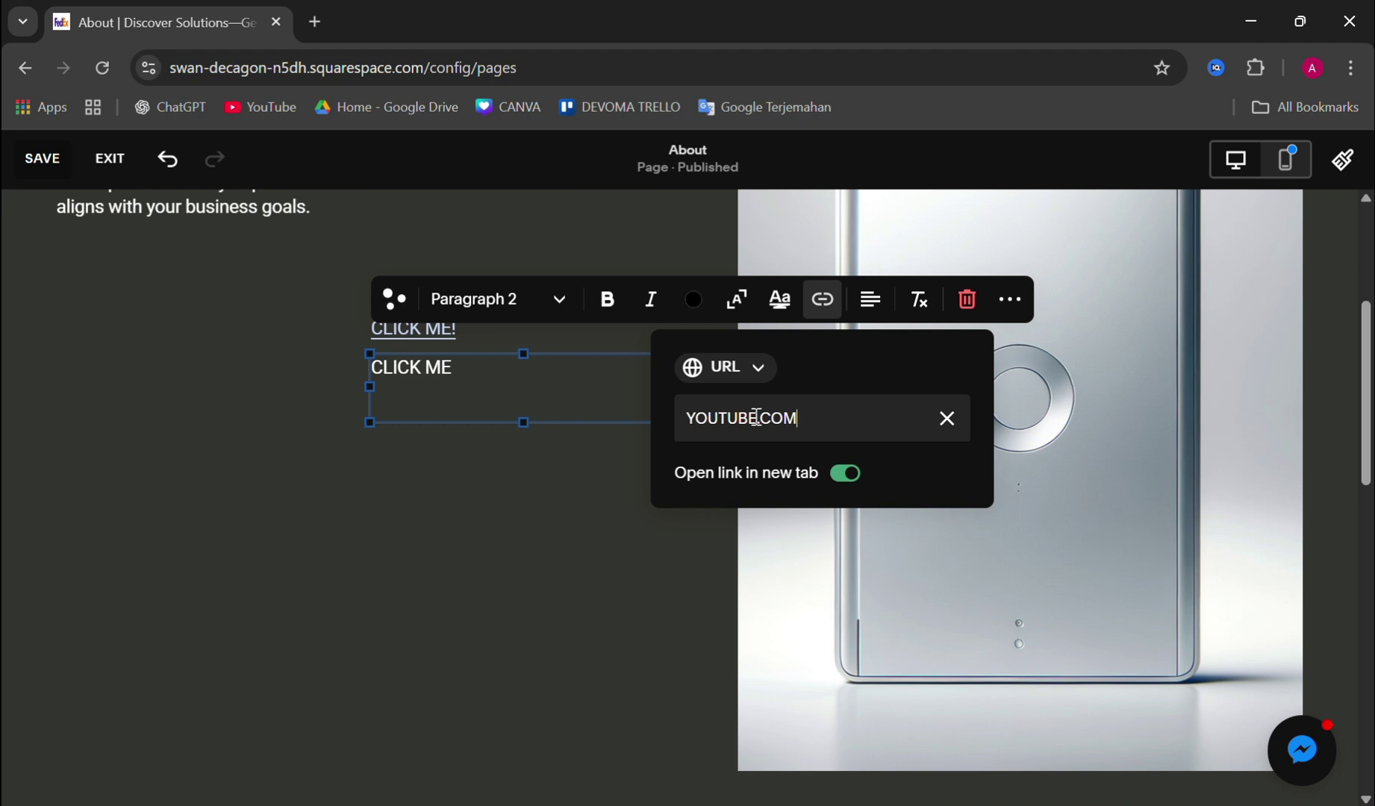
text(M)
click(595, 522)
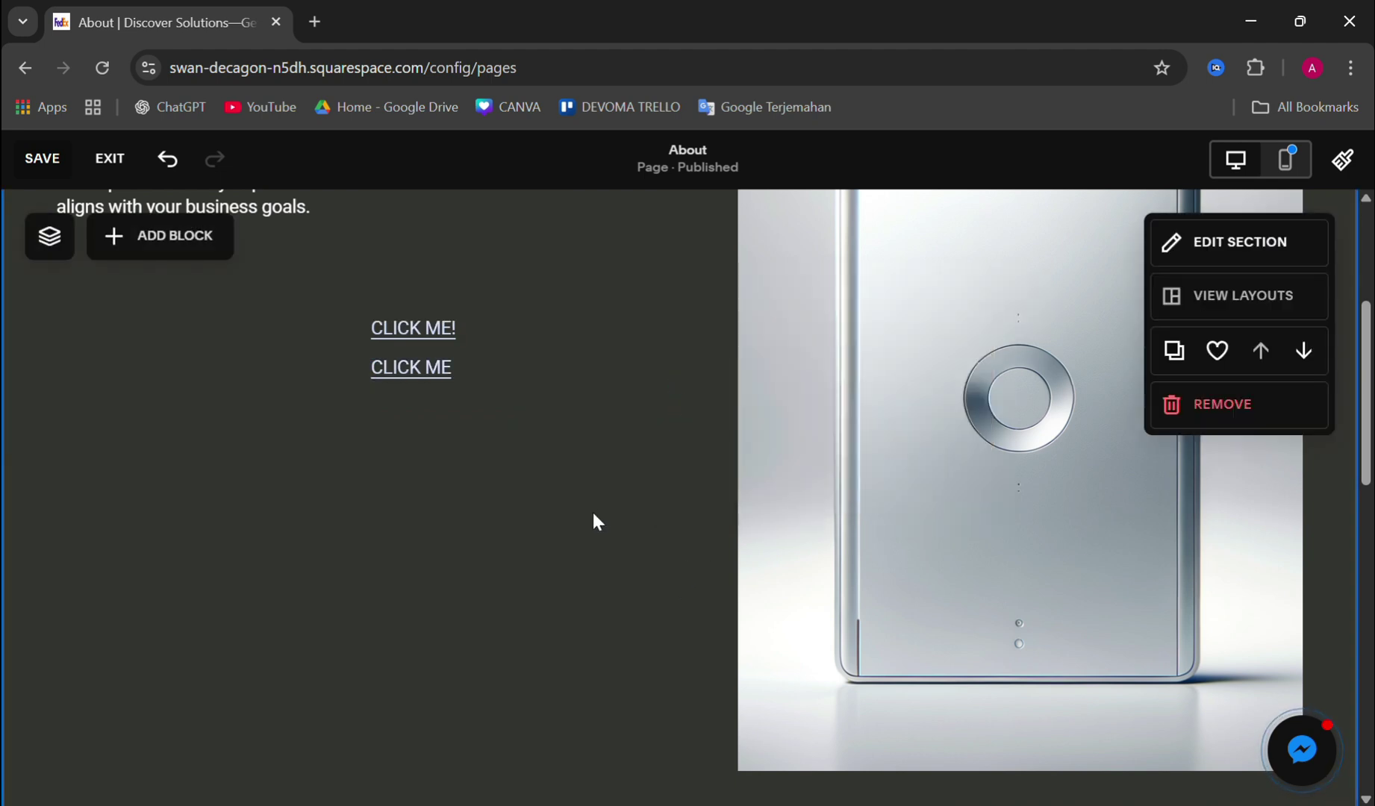
- Move the second "CLICK ME" text block further down to leave a gap below the first link
drag(429, 393, 448, 464)
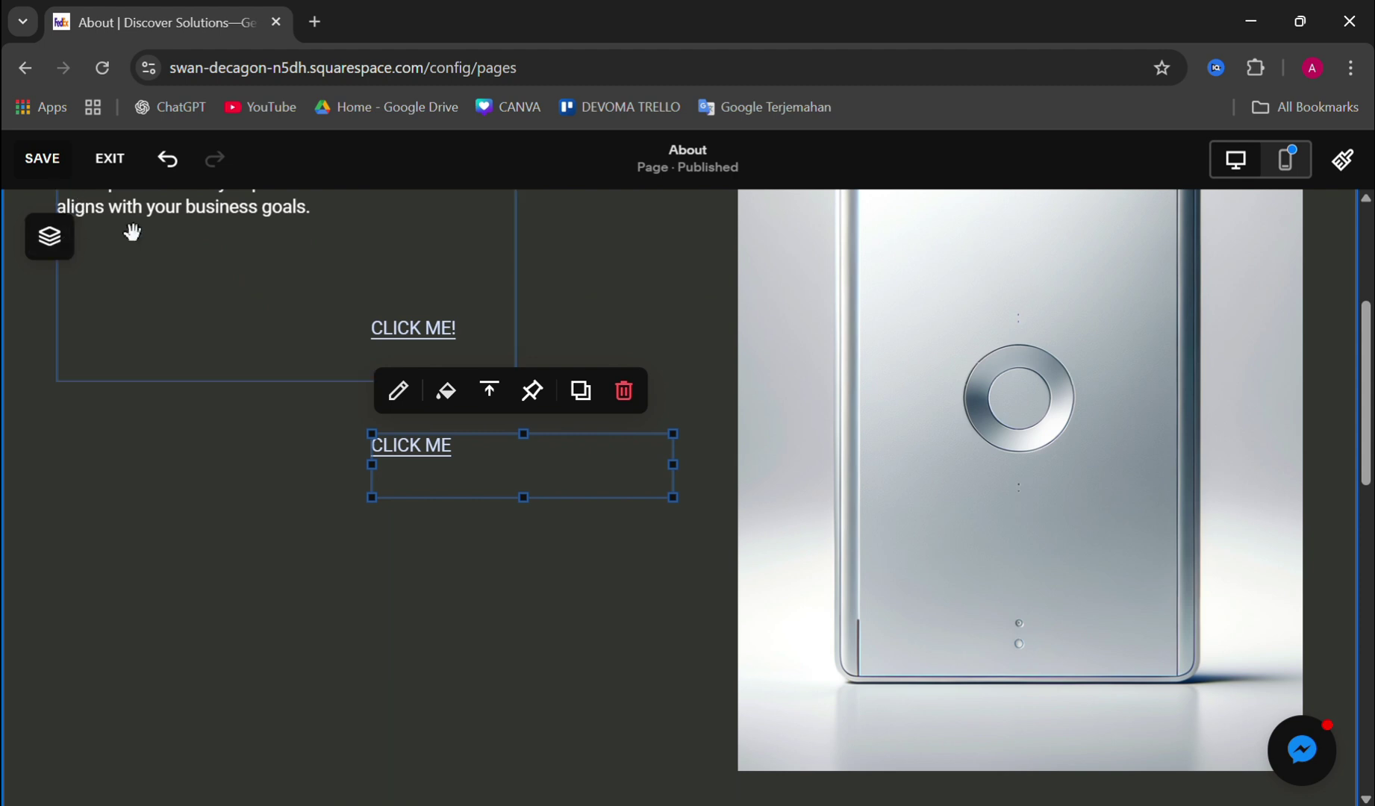
click(175, 485)
scroll(174, 486, up, 3)
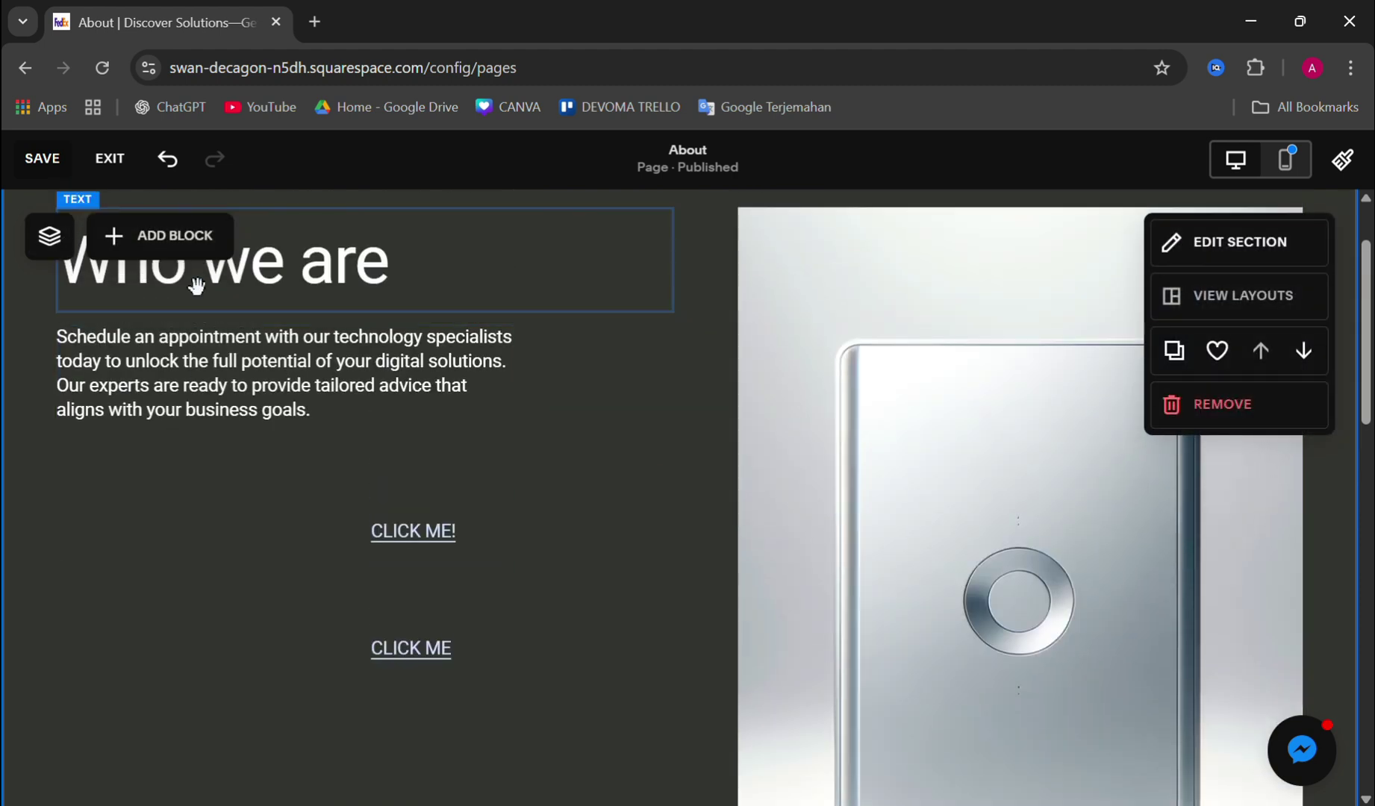
click(179, 236)
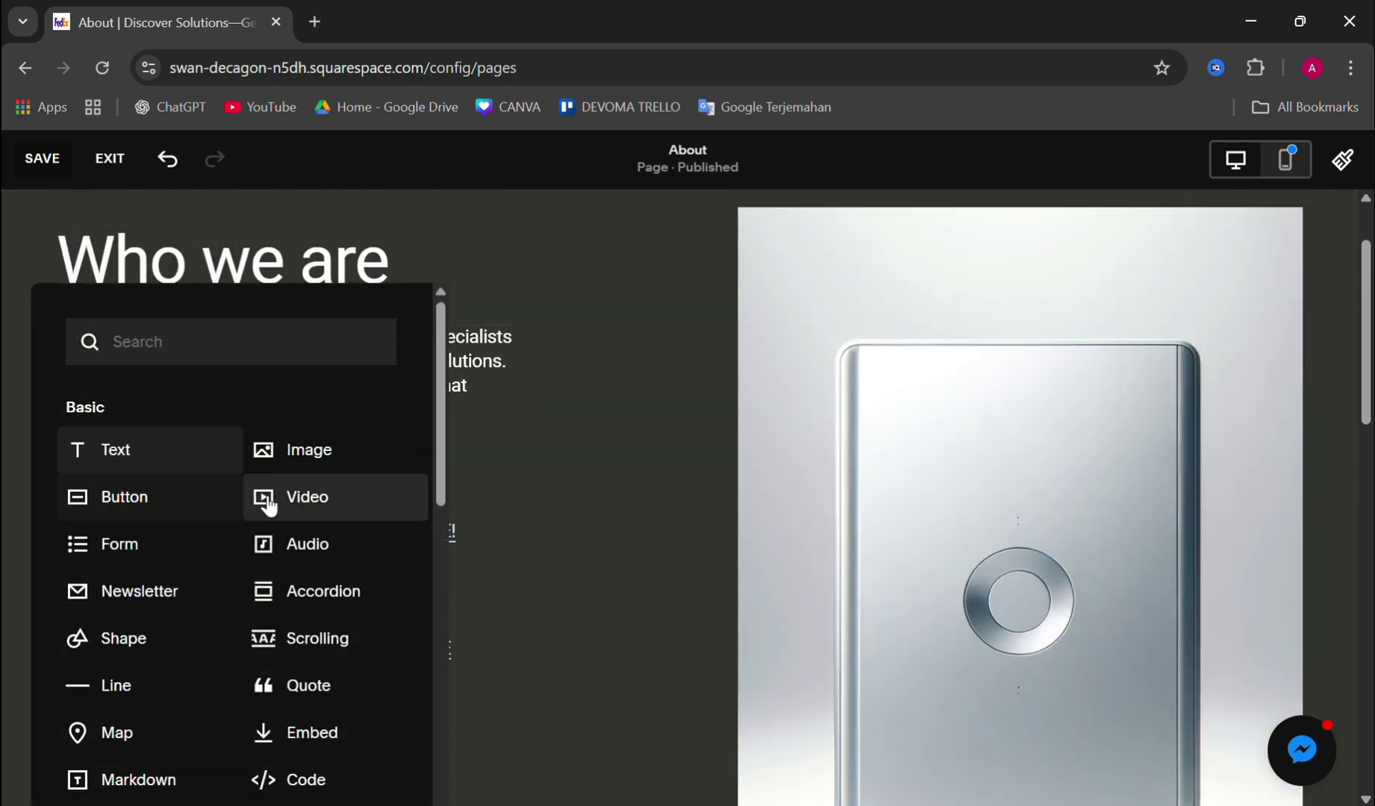
click(329, 457)
scroll(529, 480, down, 3)
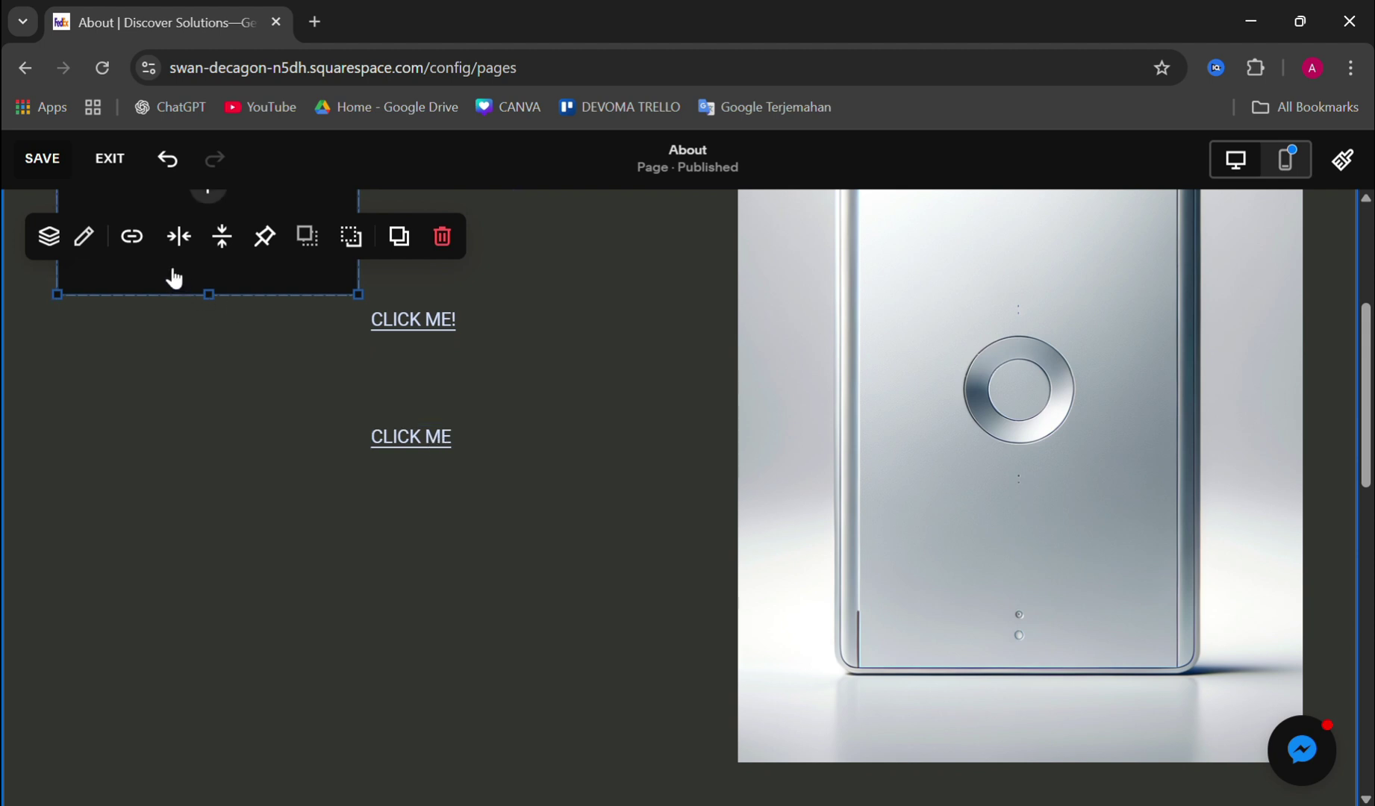
drag(169, 276, 202, 515)
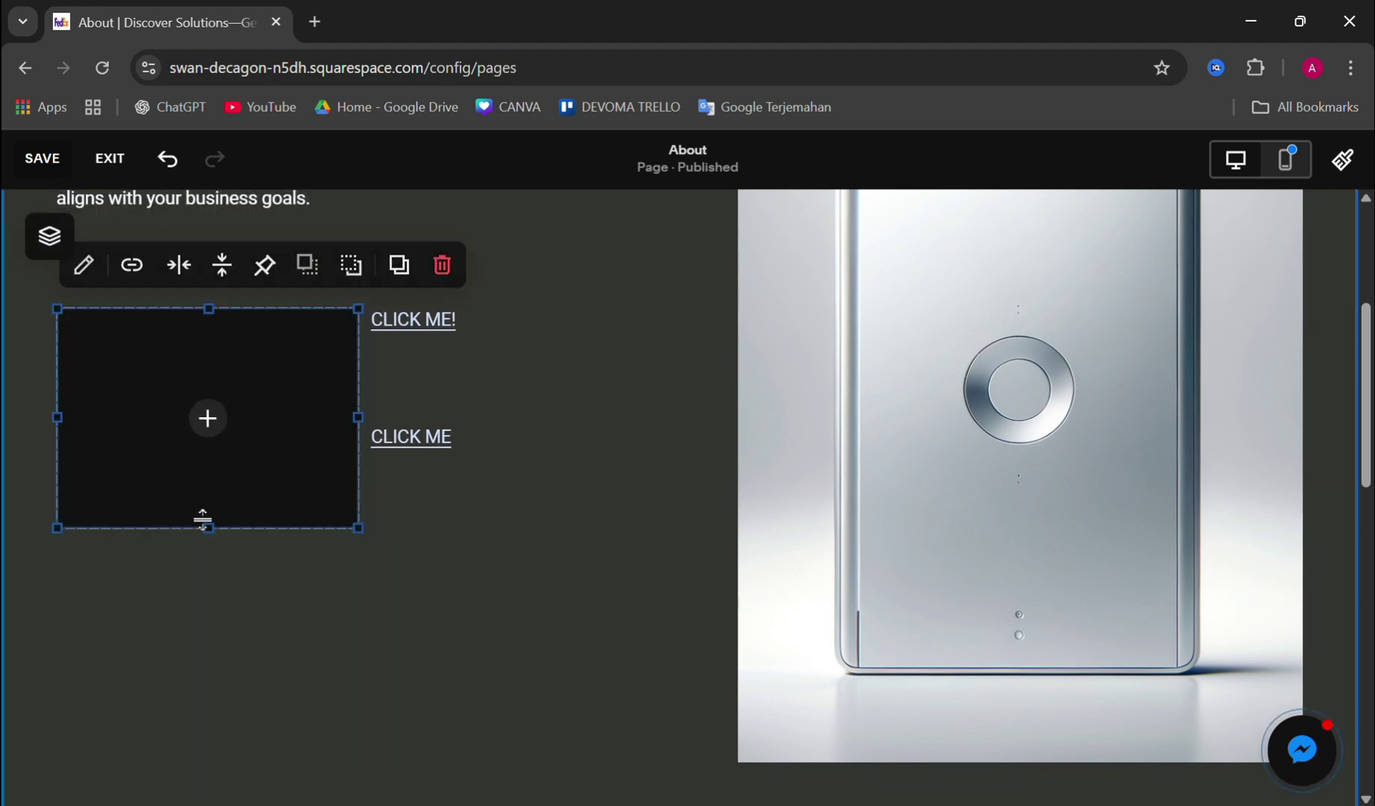
click(442, 265)
- Link the large device image beside the "Who we are" text to the external URL FACEBOOK.COM
scroll(522, 470, up, 5)
click(909, 353)
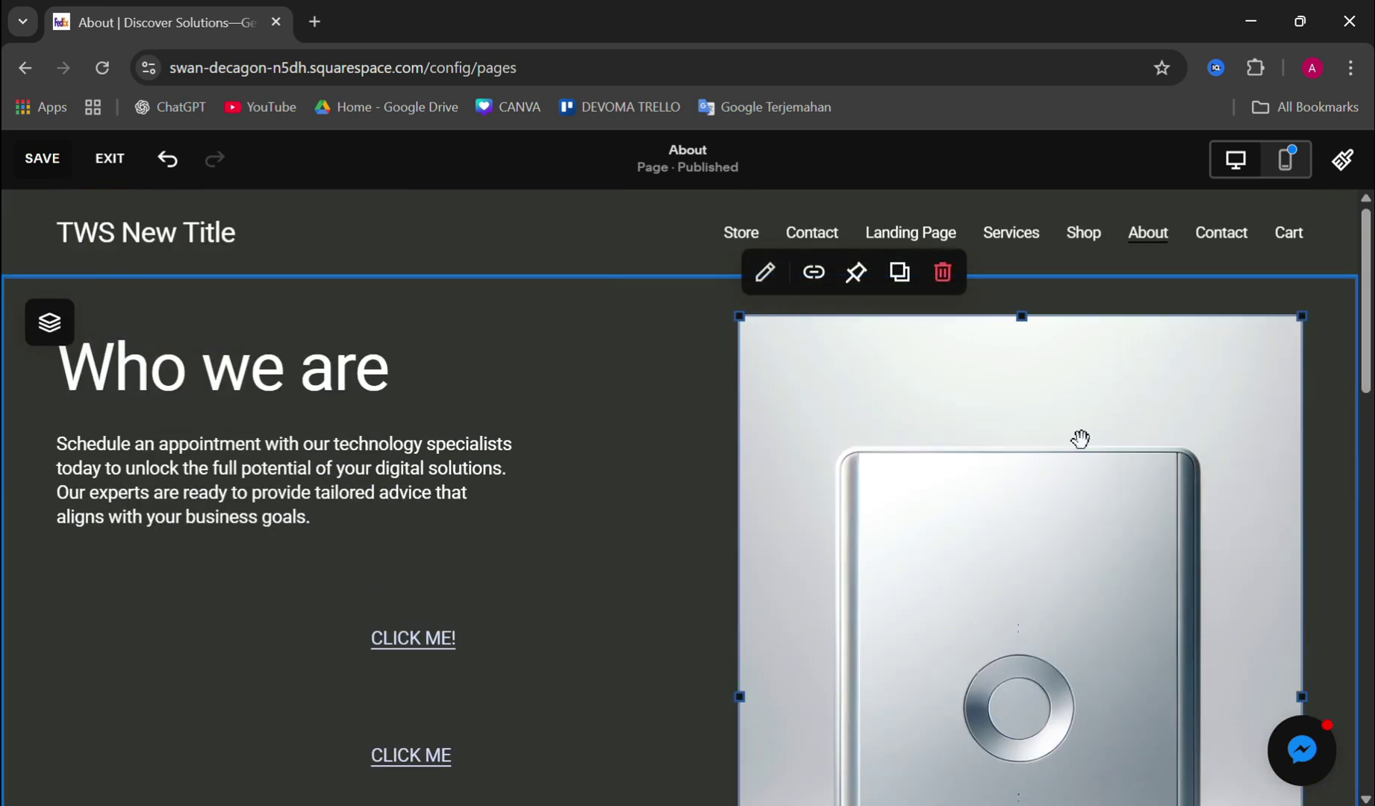
click(815, 287)
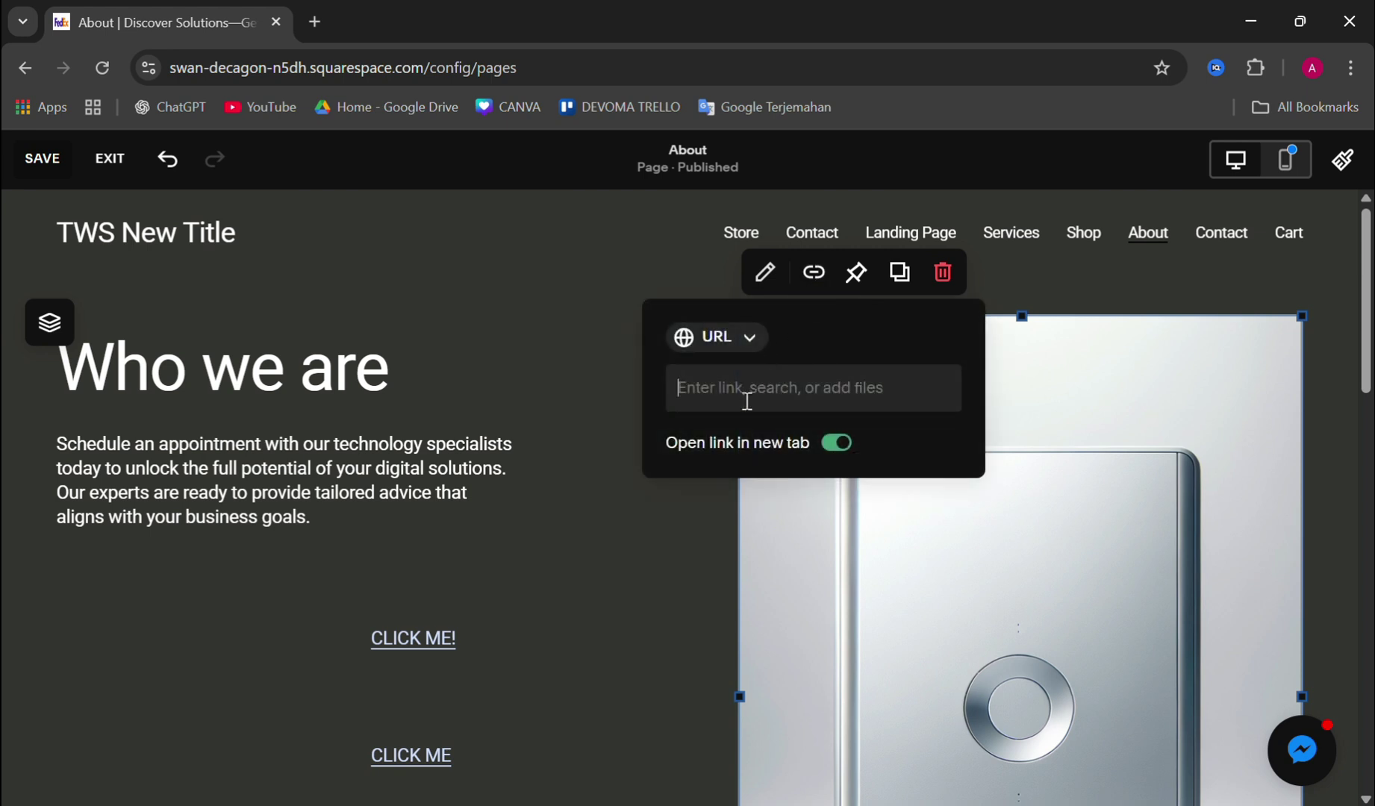
click(752, 398)
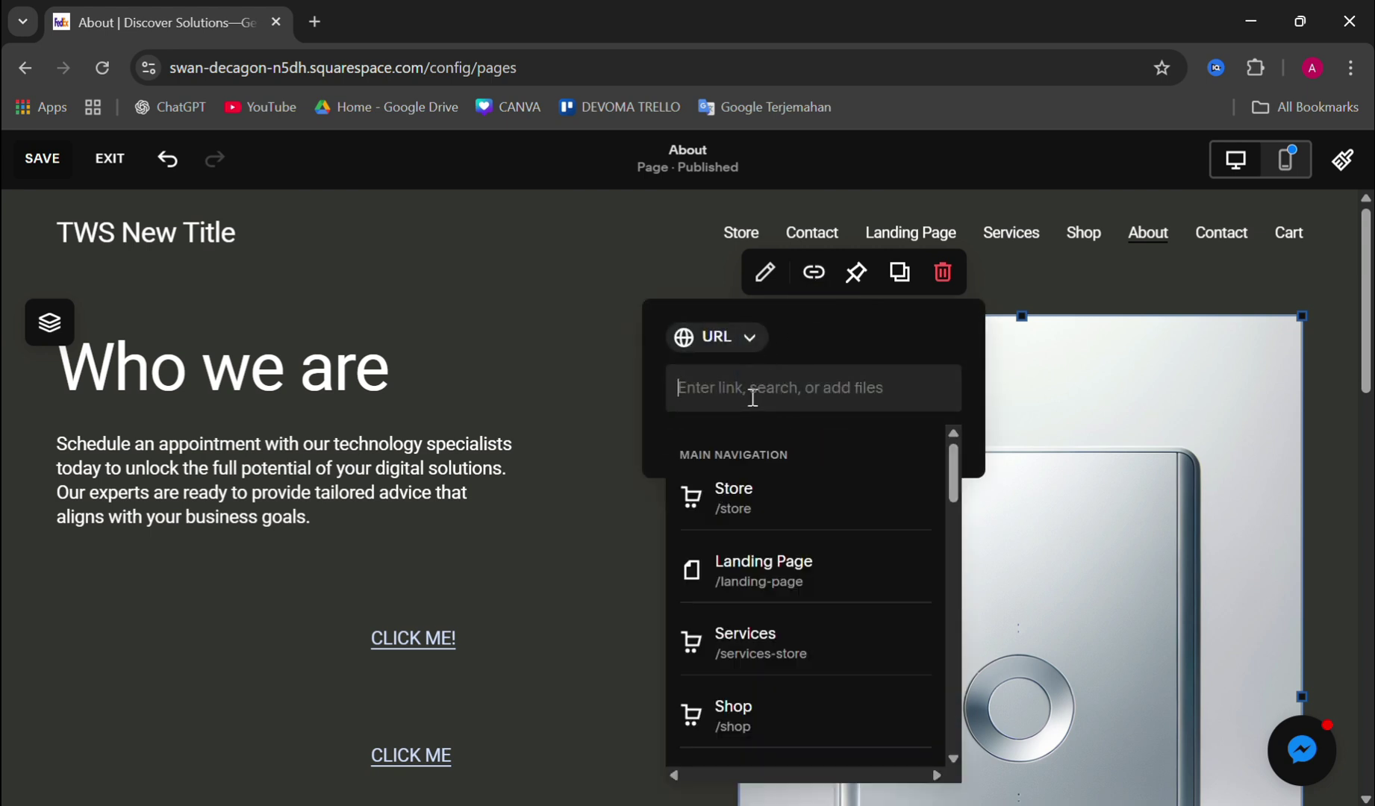
text(FACEBOO)
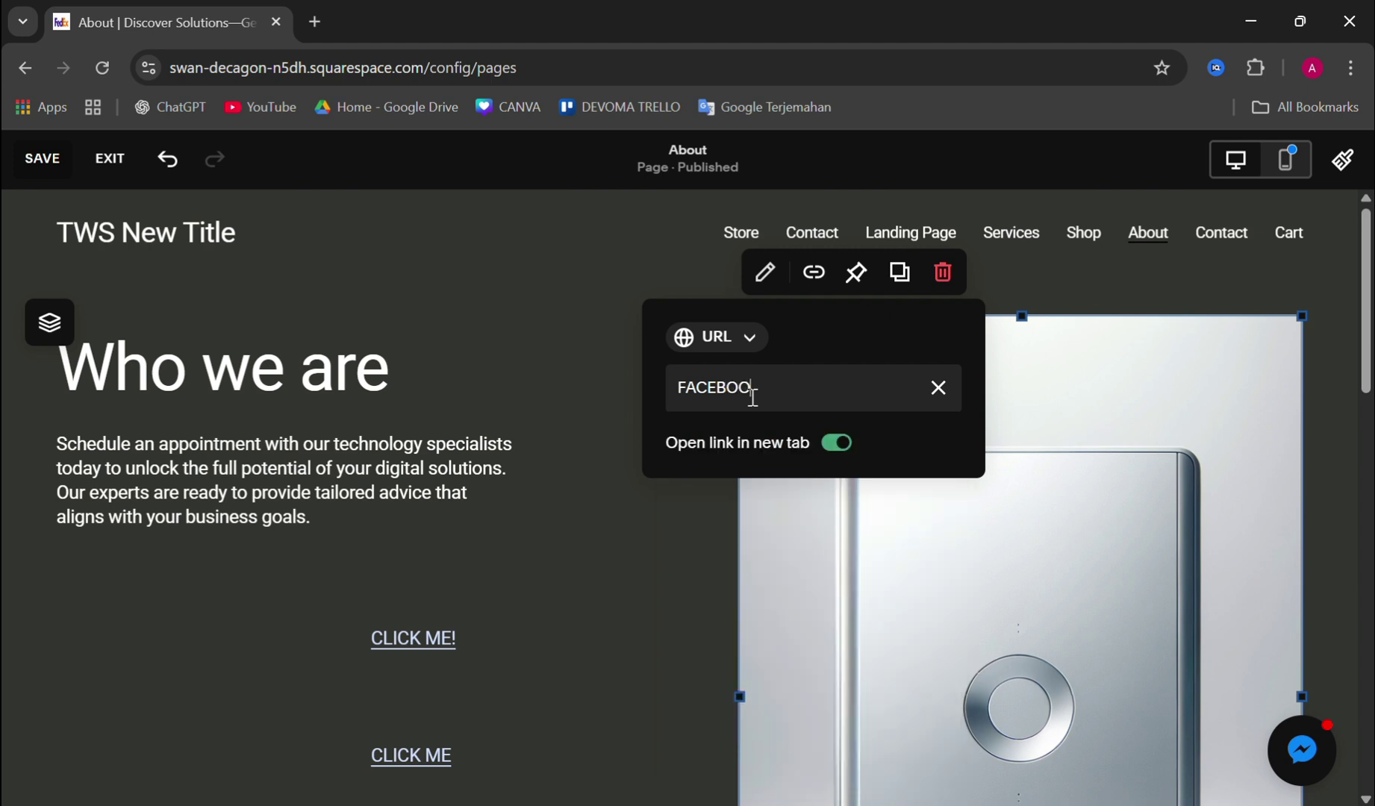
text(K.COM)
key(Return)
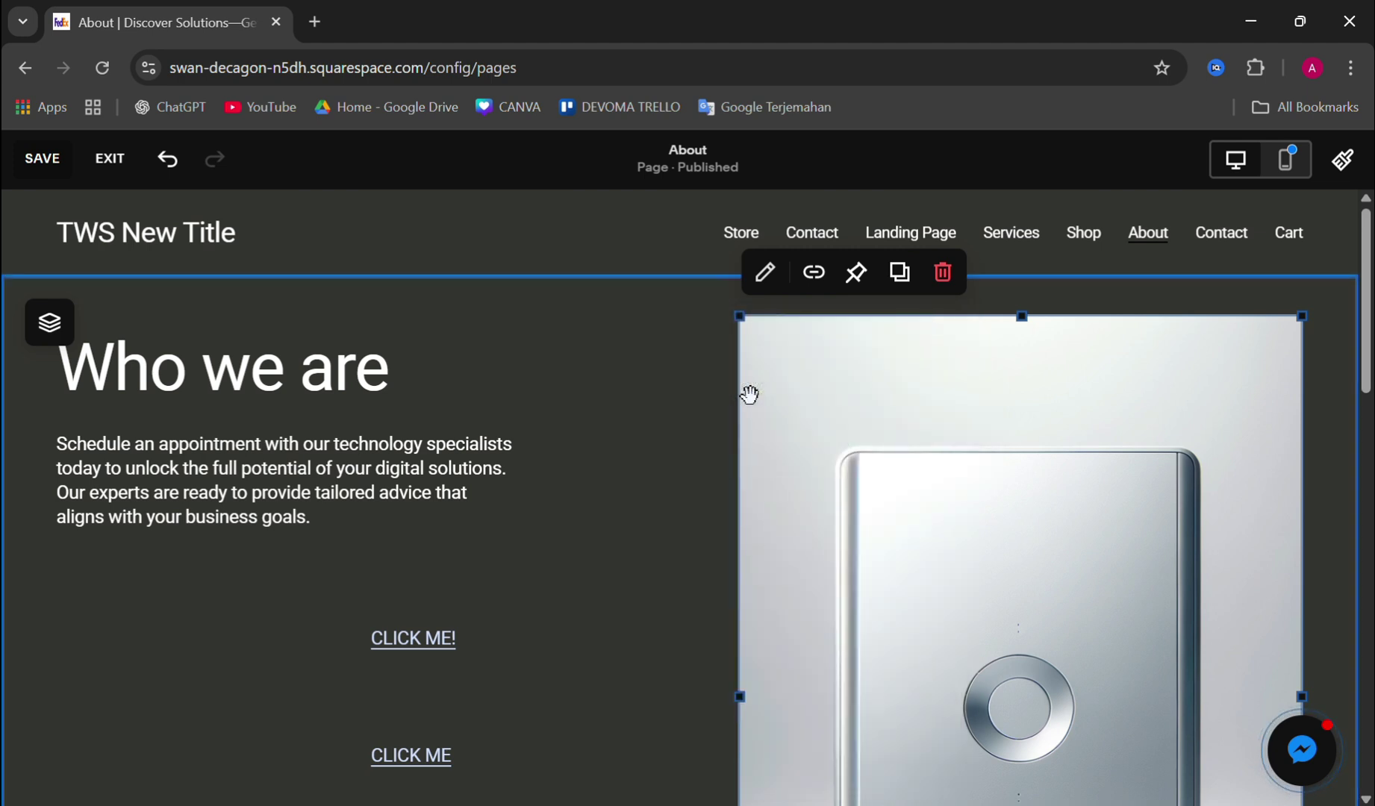
click(715, 459)
- Exit page editing and open the About page in full preview at the two text links
click(109, 160)
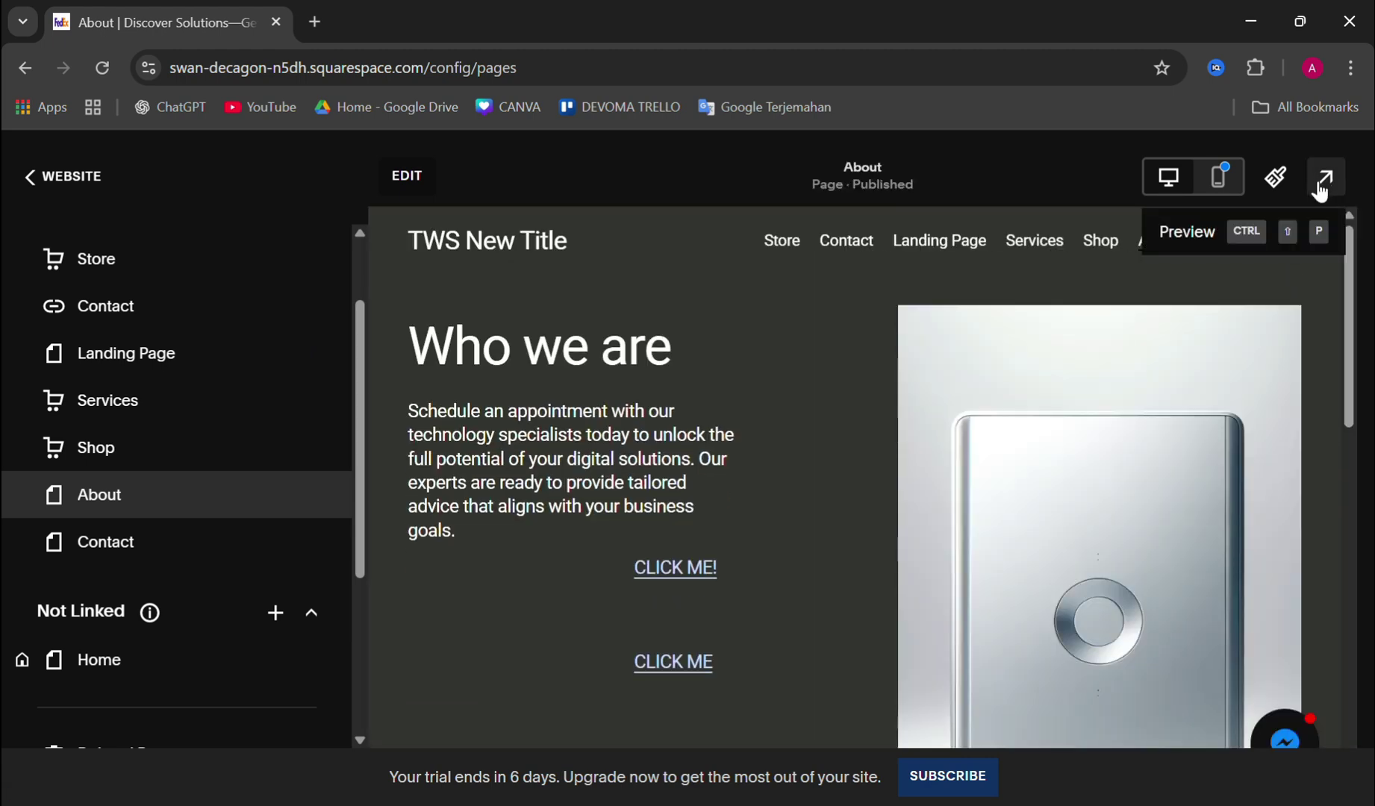
click(1318, 185)
scroll(512, 512, down, 1)
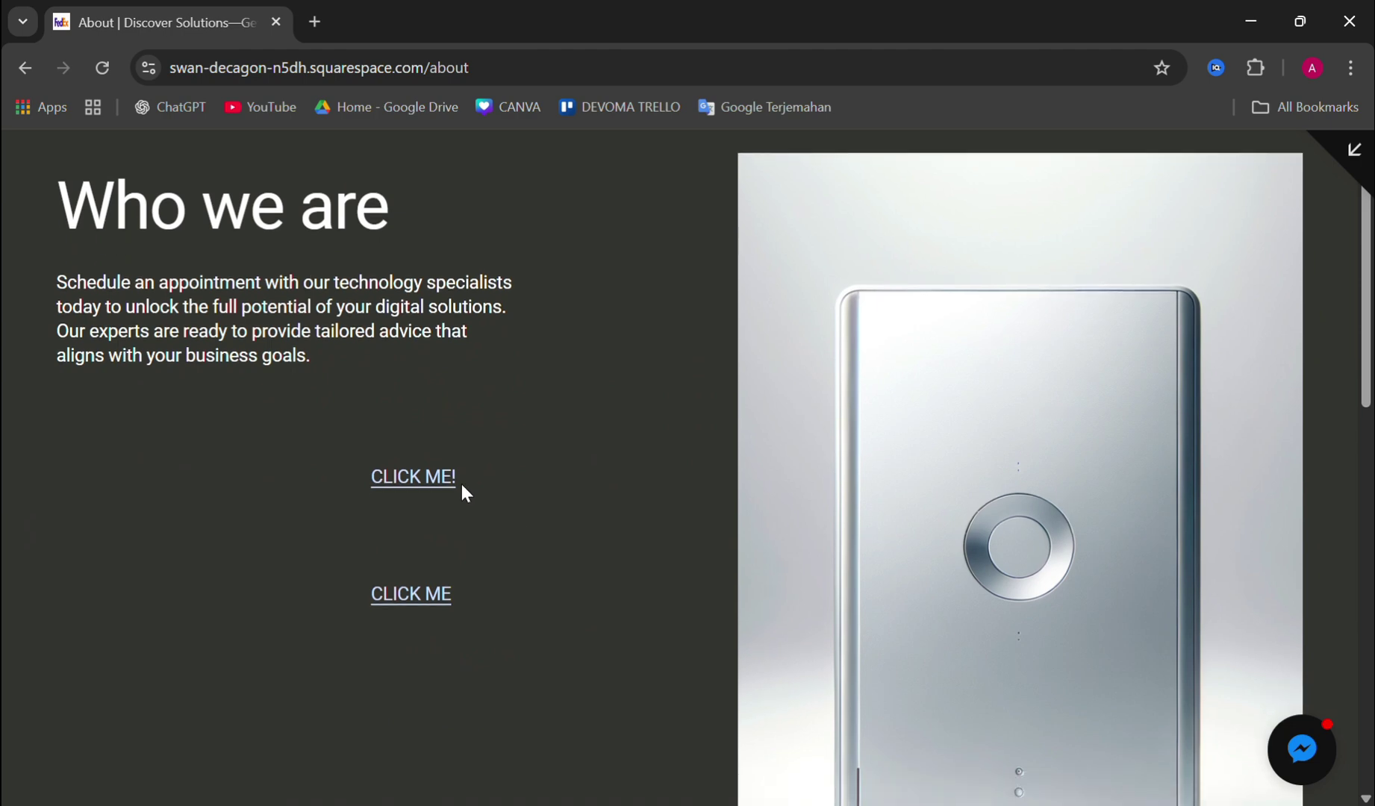
- Test the "CLICK ME!" link in the preview, look through the Services page, and return to the About page
click(436, 478)
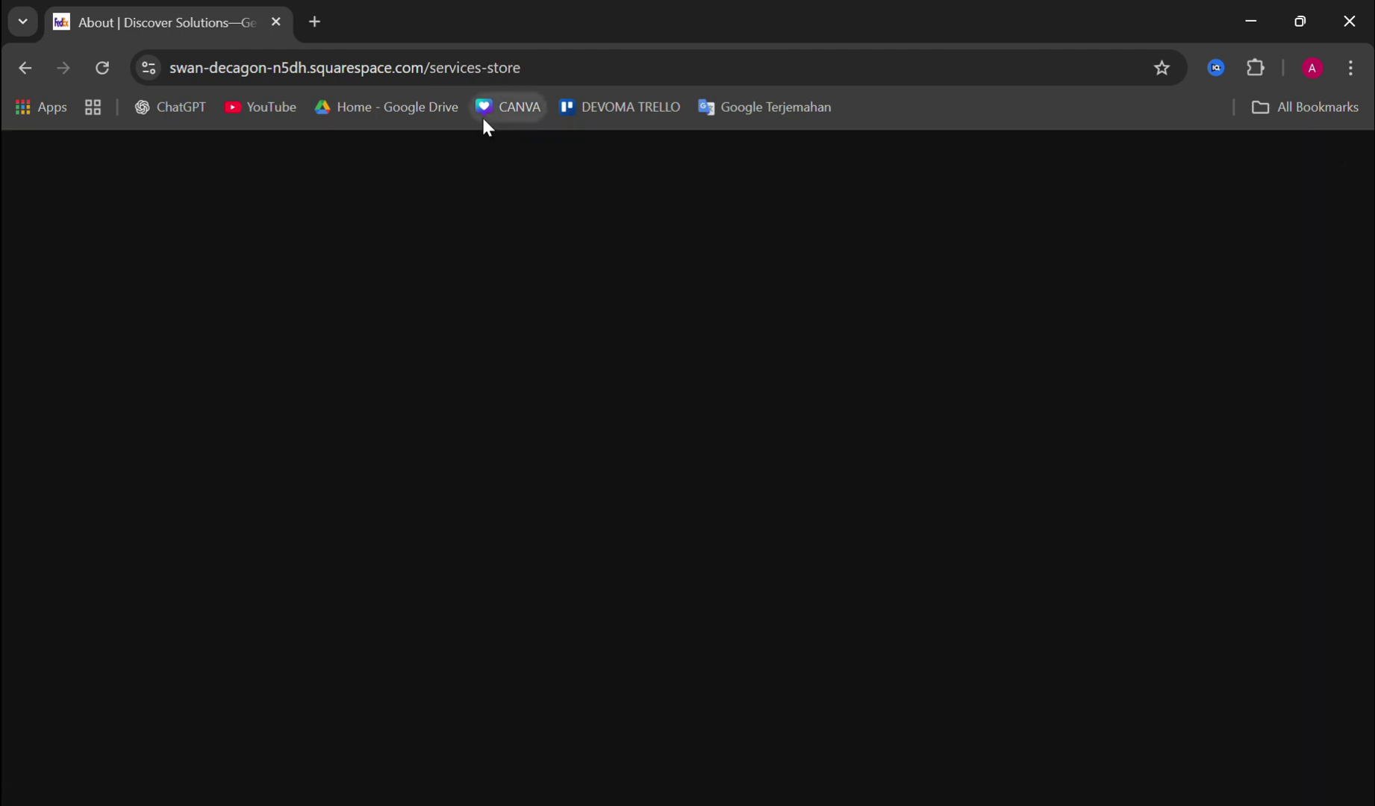
scroll(503, 470, down, 5)
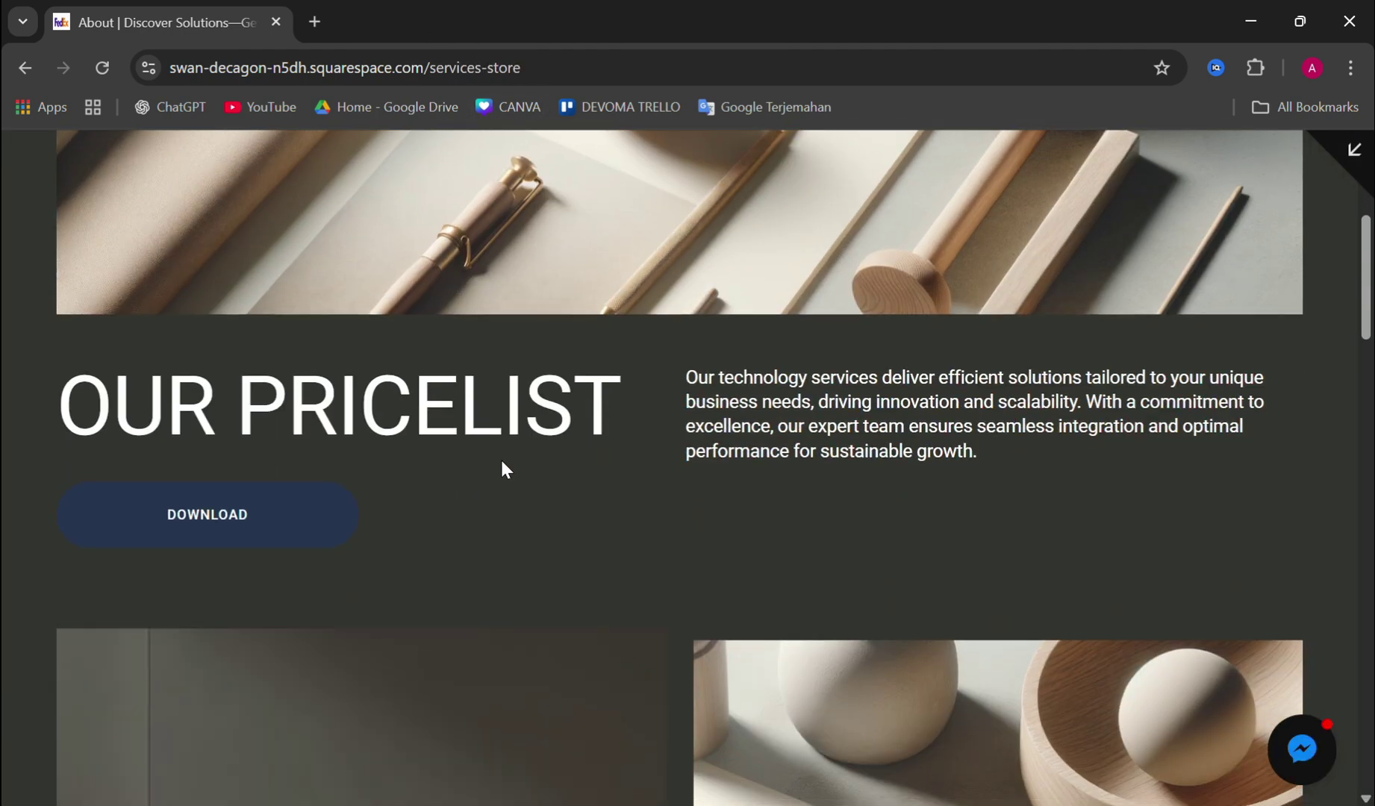
scroll(506, 469, down, 3)
scroll(507, 469, up, 6)
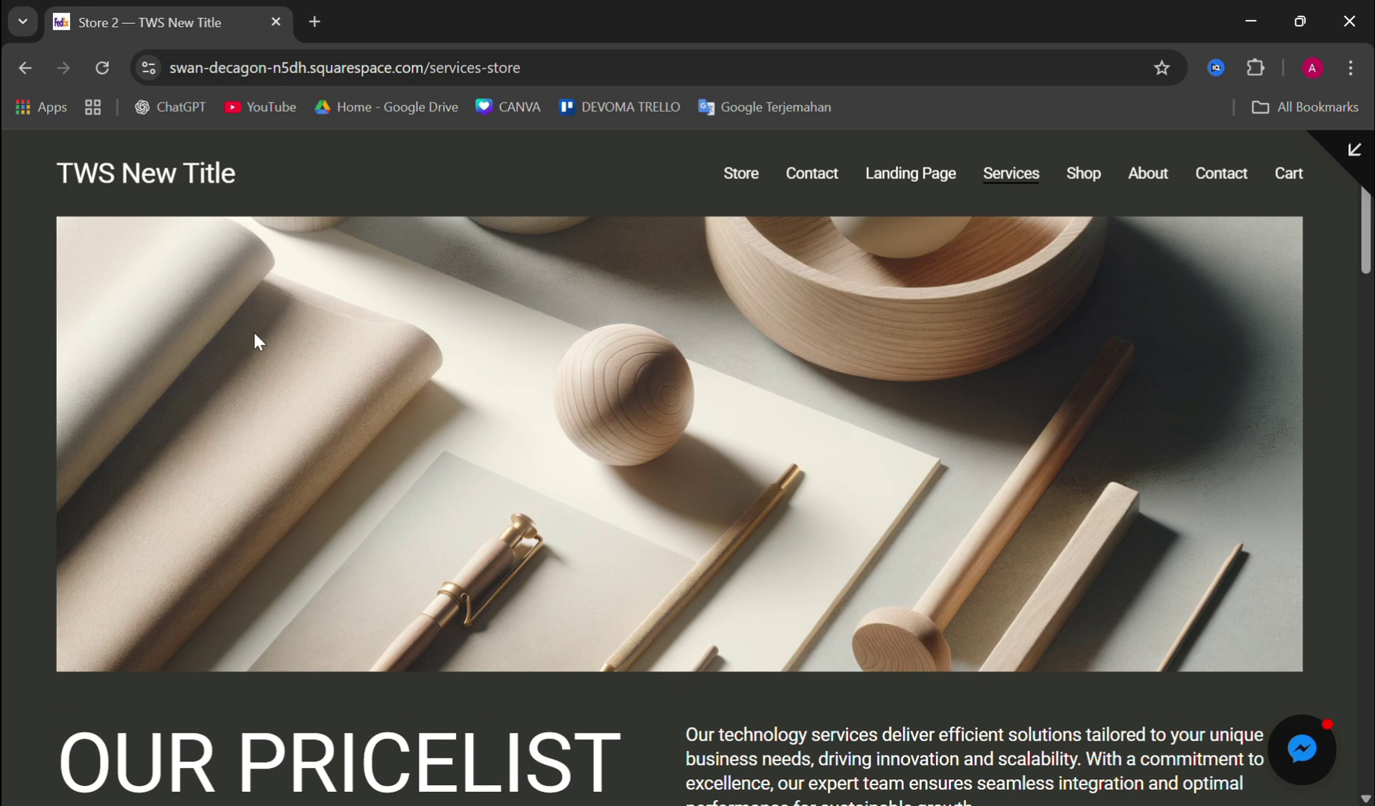
click(22, 74)
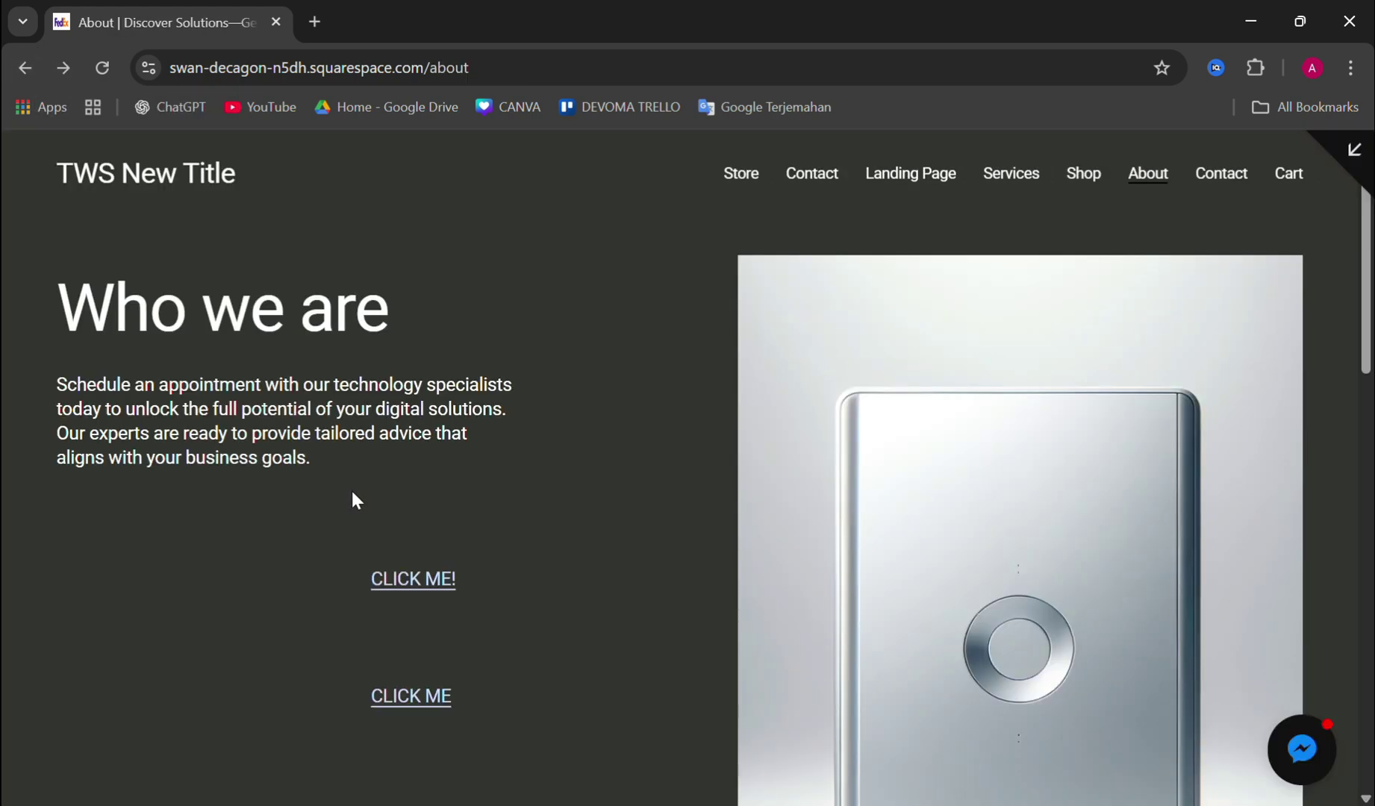
- Test the second "CLICK ME" link and close the YouTube tab
scroll(352, 493, down, 2)
click(417, 560)
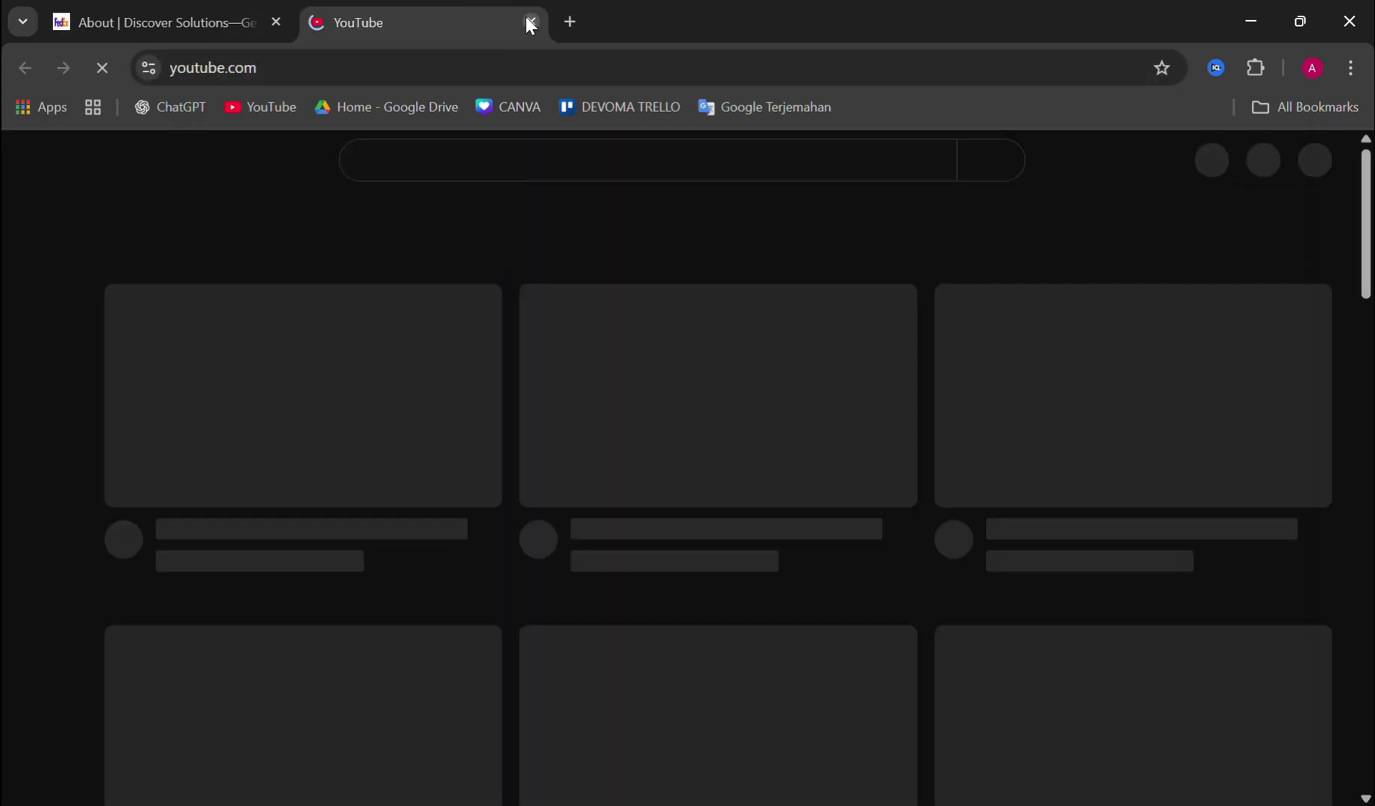
click(529, 22)
- Test the link on the large device image and close the Facebook tab
scroll(432, 475, down, 4)
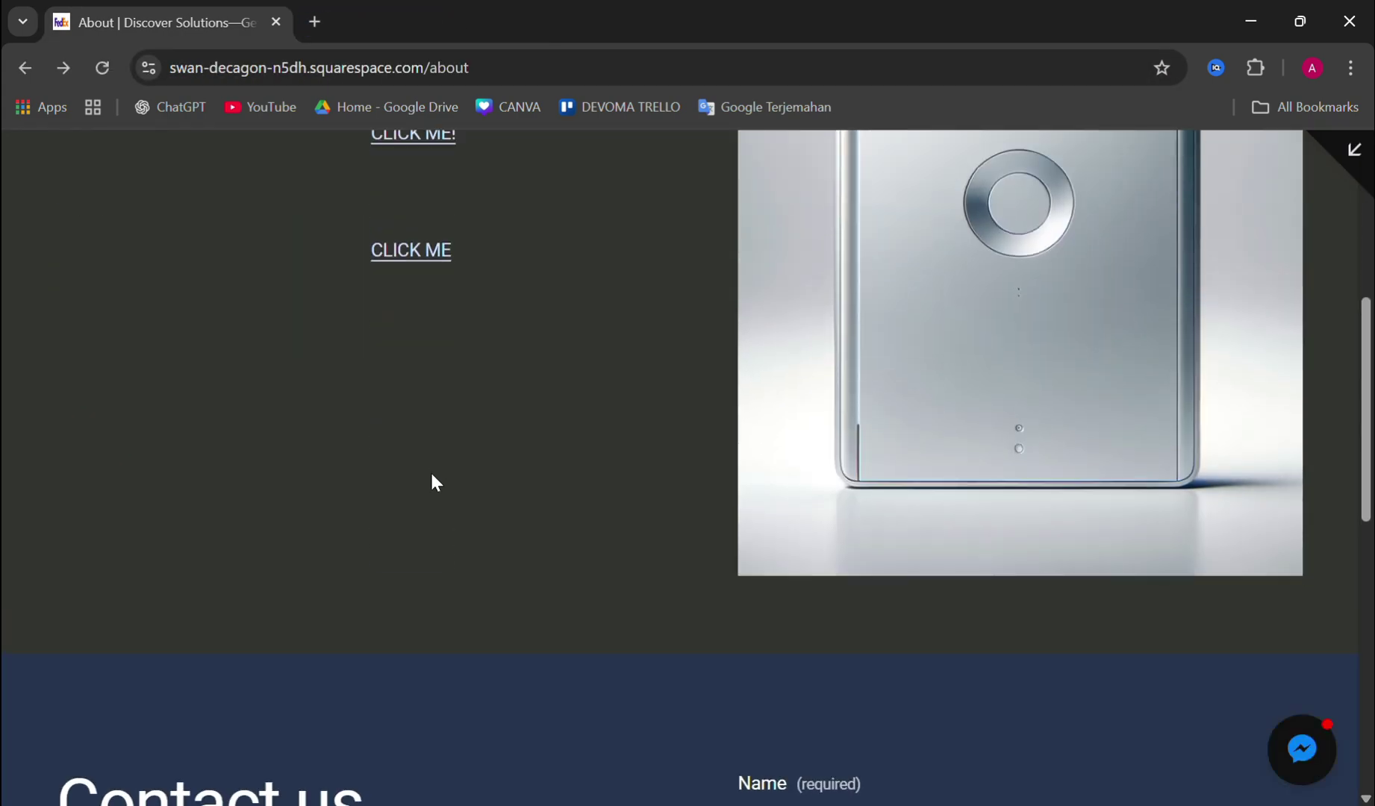
scroll(1021, 337, up, 4)
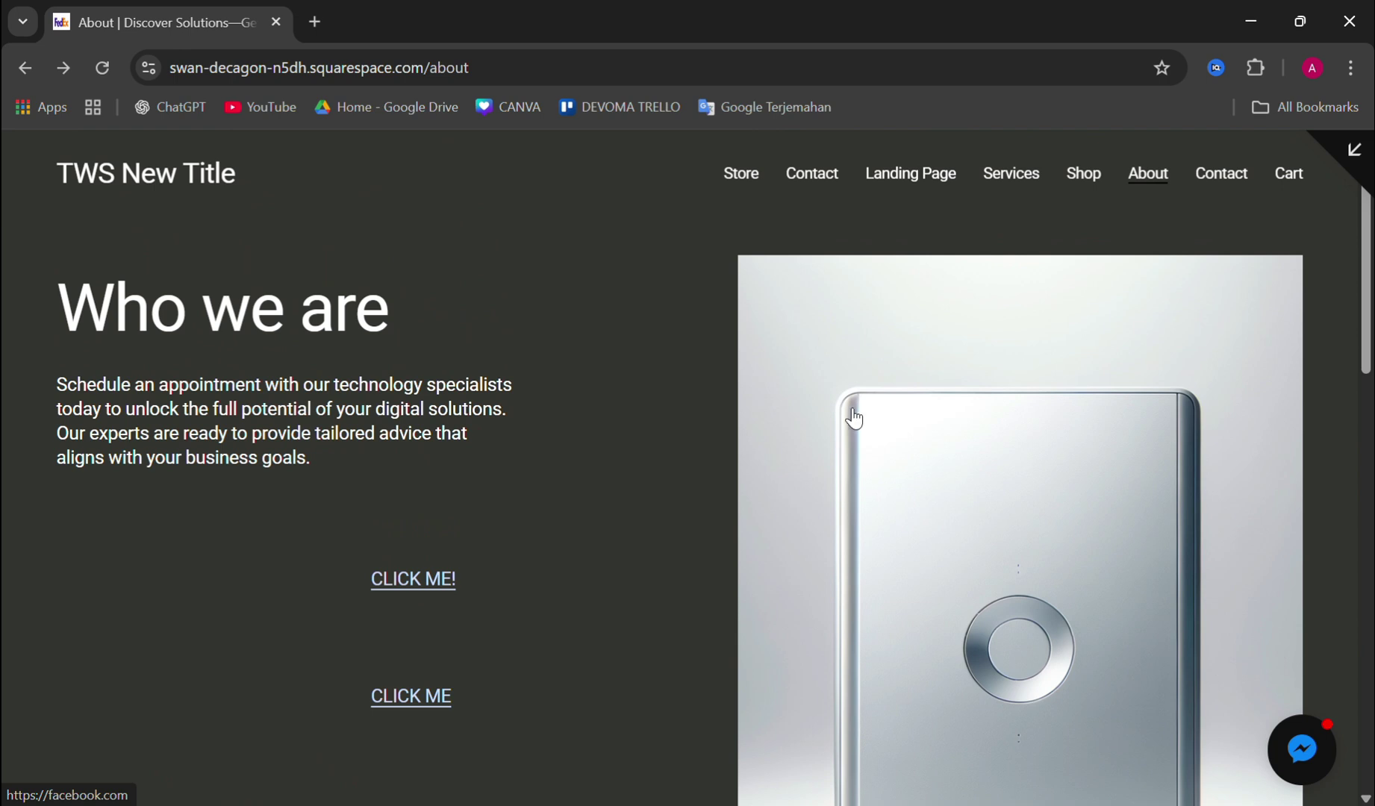
click(852, 414)
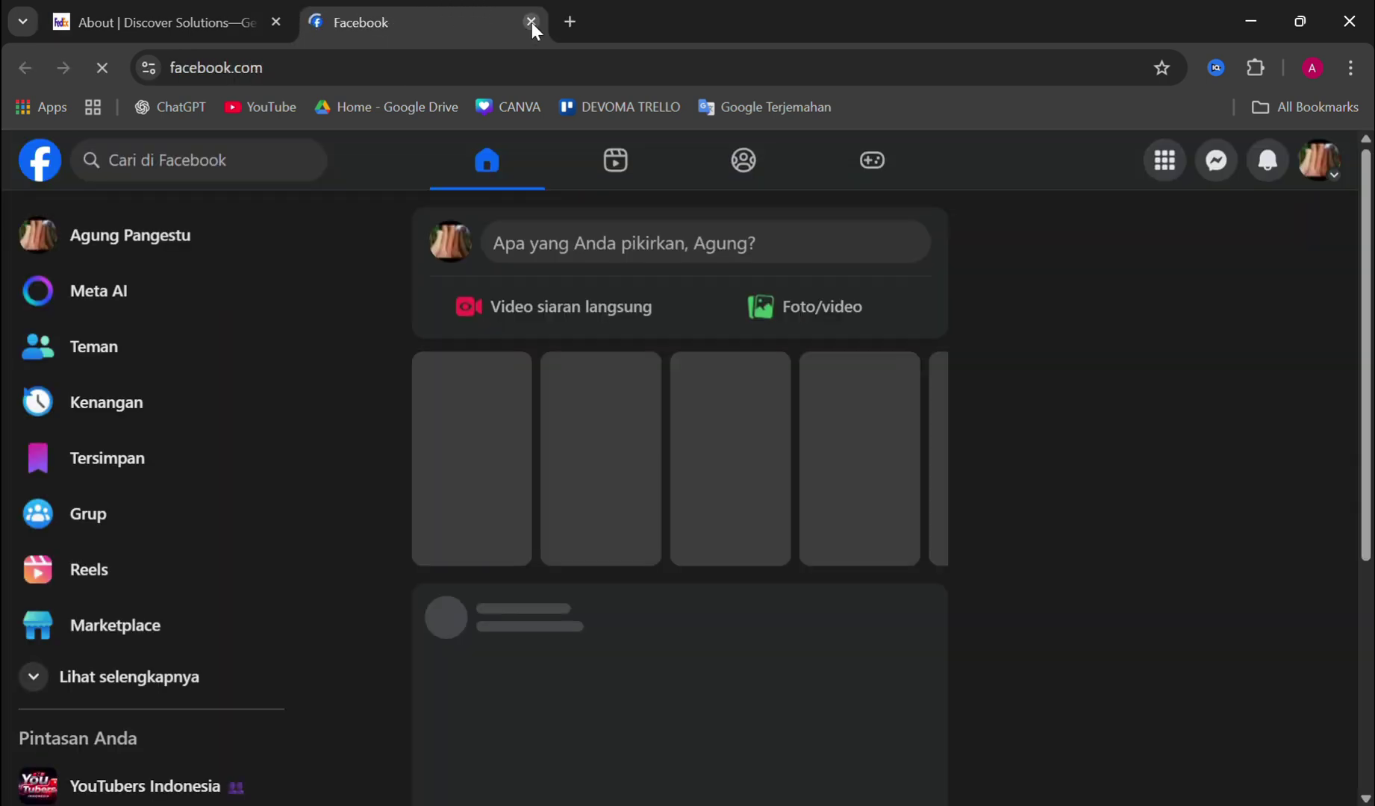
click(531, 22)
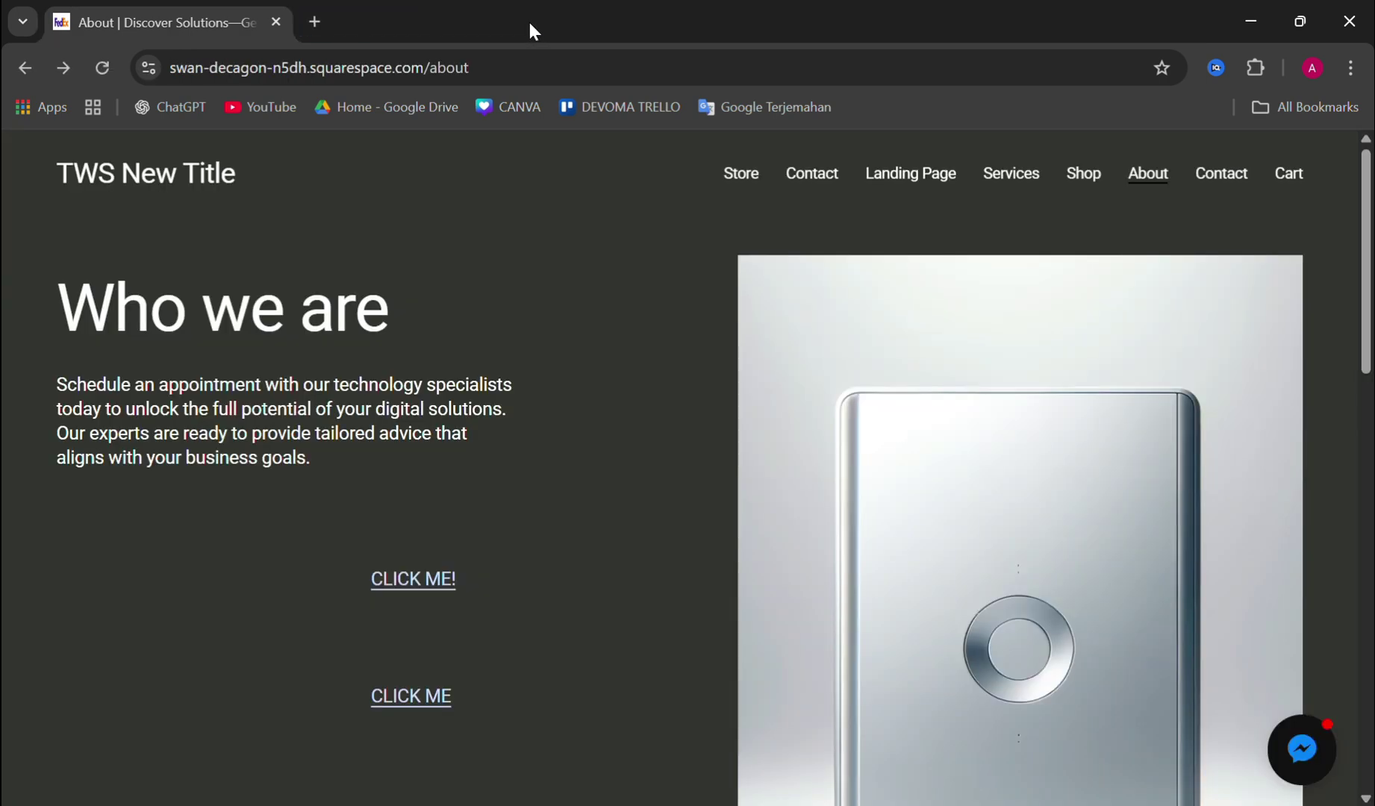